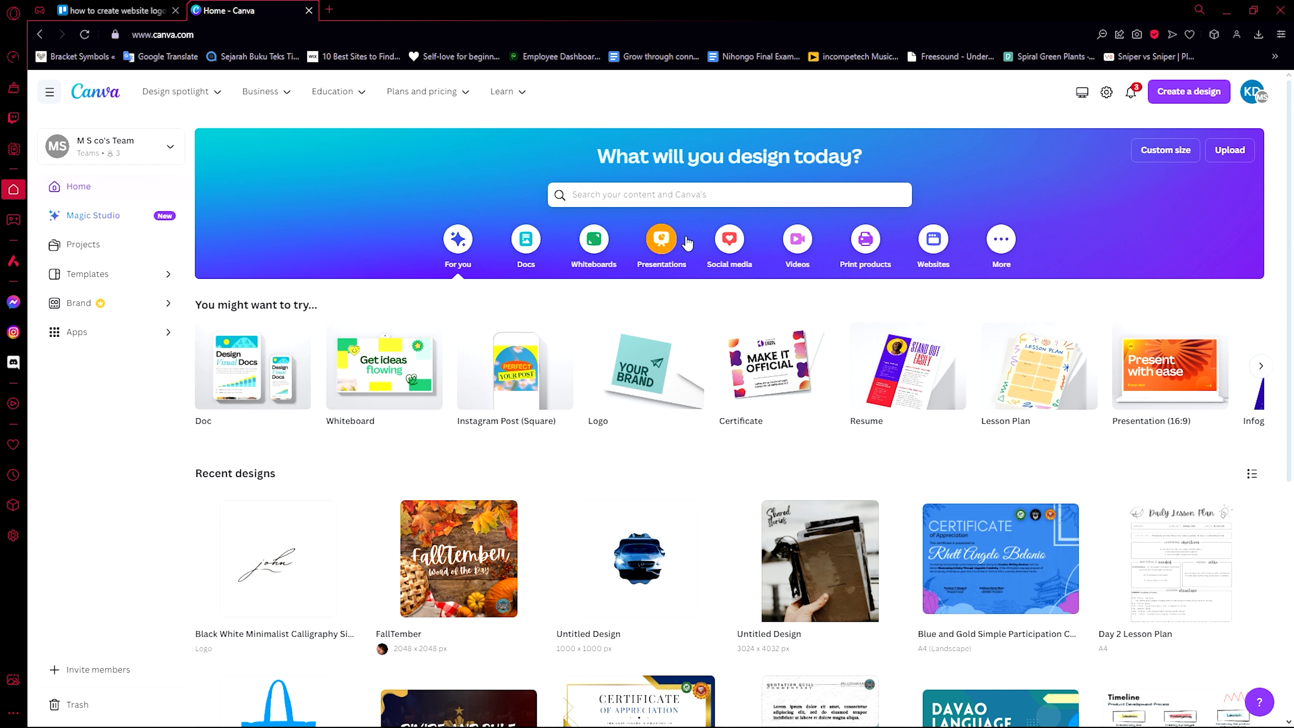
Create a new blank logo design and look through the available logo templates.
left_click(639, 380)
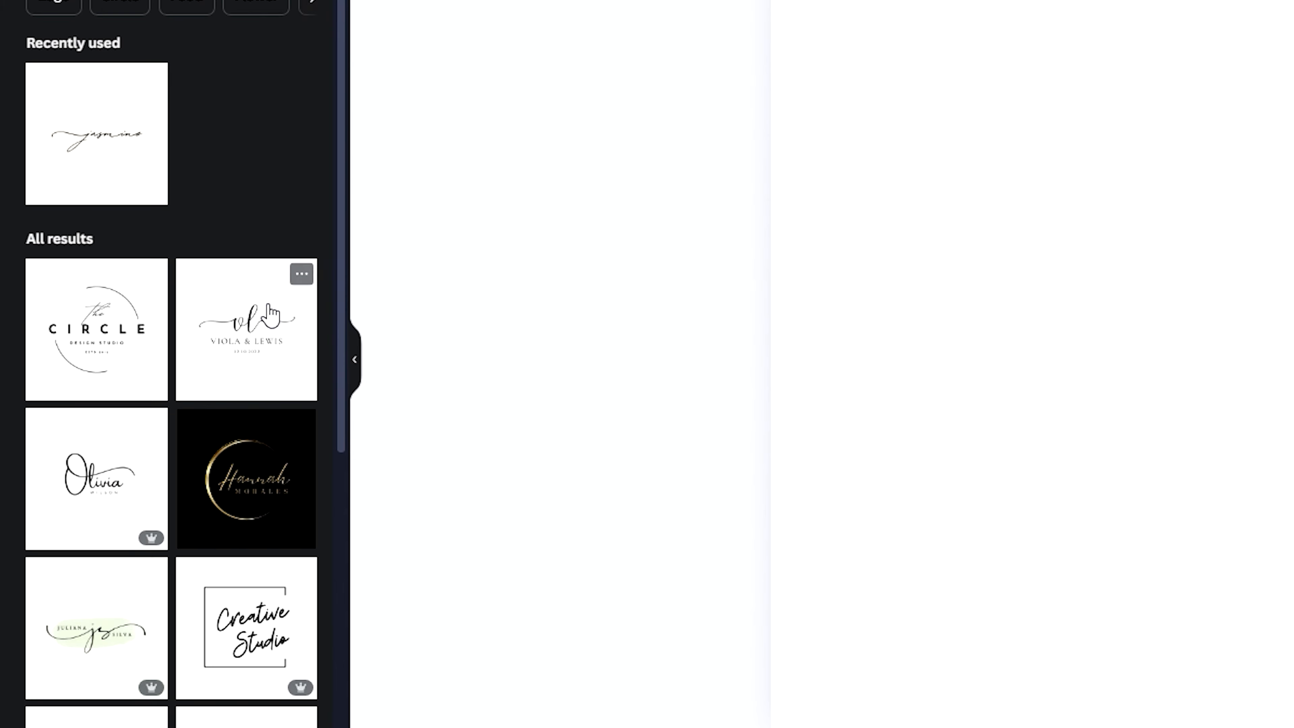
scroll(227, 365, "down", 10)
scroll(257, 359, "up", 5)
scroll(283, 364, "up", 5)
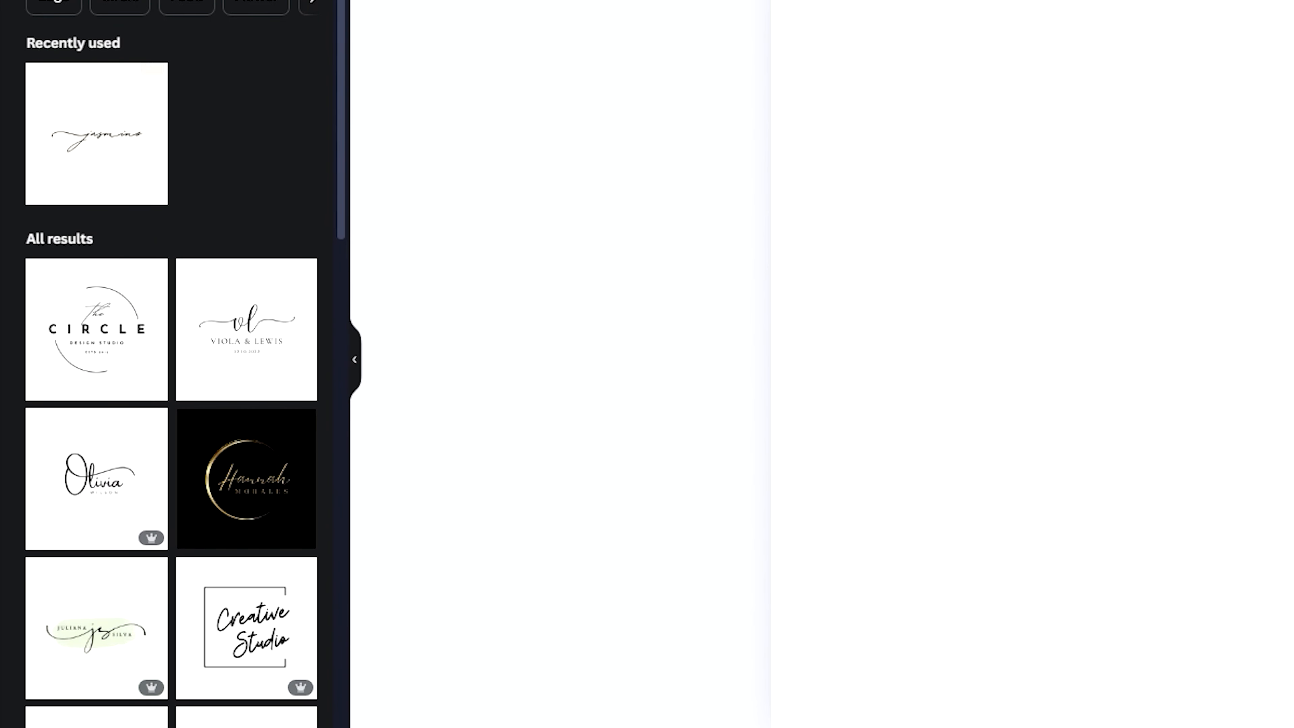
Add a circle shape to the page, enlarge it to about half the canvas width and centre it.
left_click(1, 2)
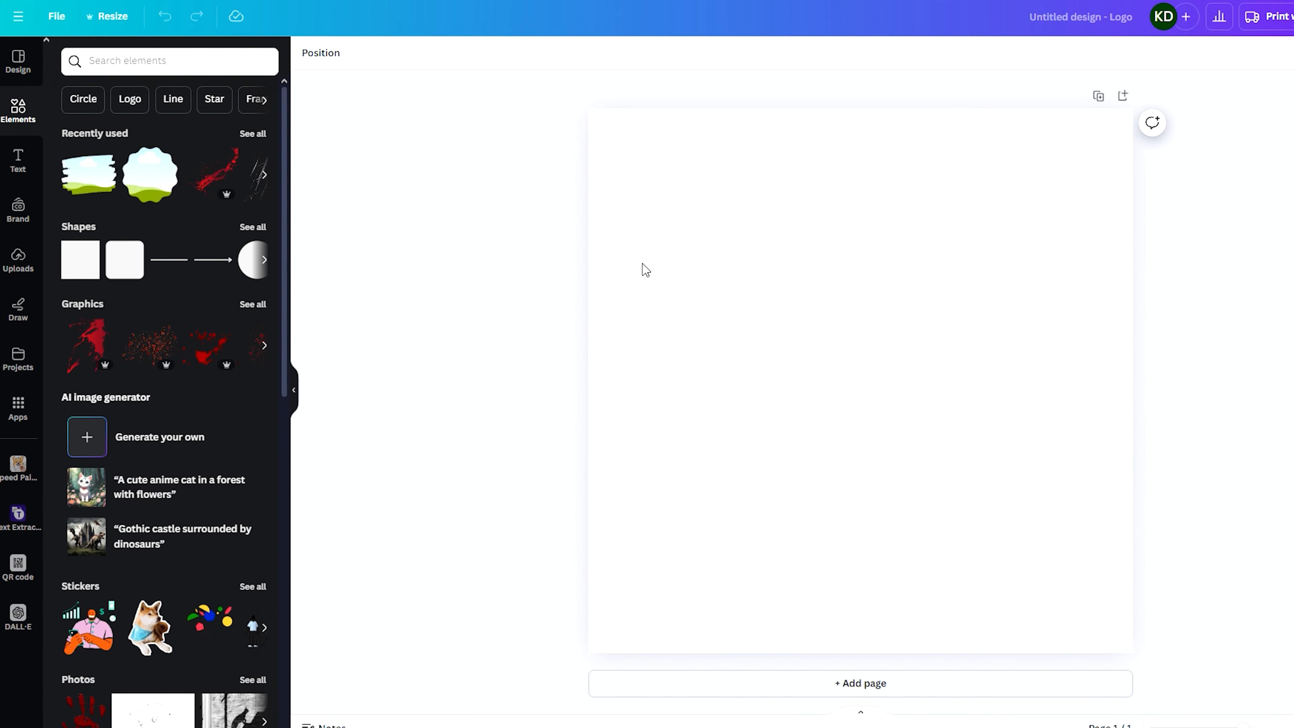
left_click(252, 226)
left_click(189, 400)
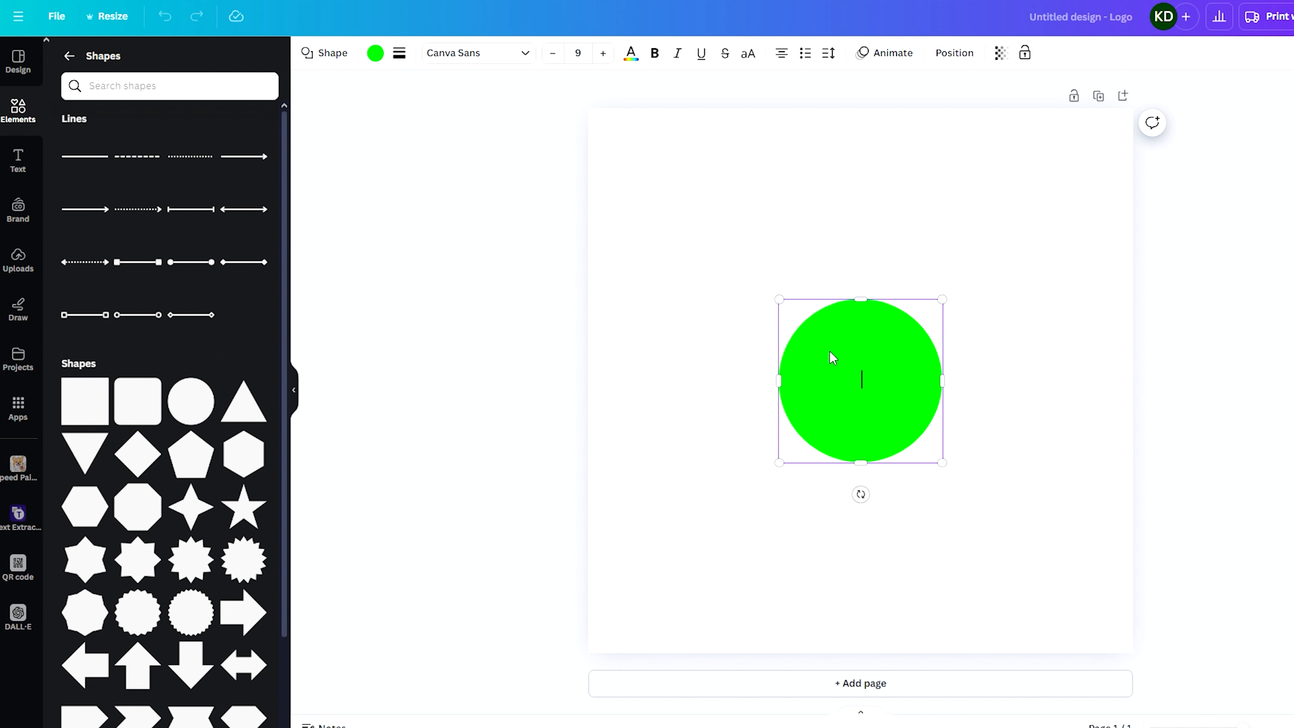
left_click_drag(779, 301, 624, 243)
left_click(601, 260)
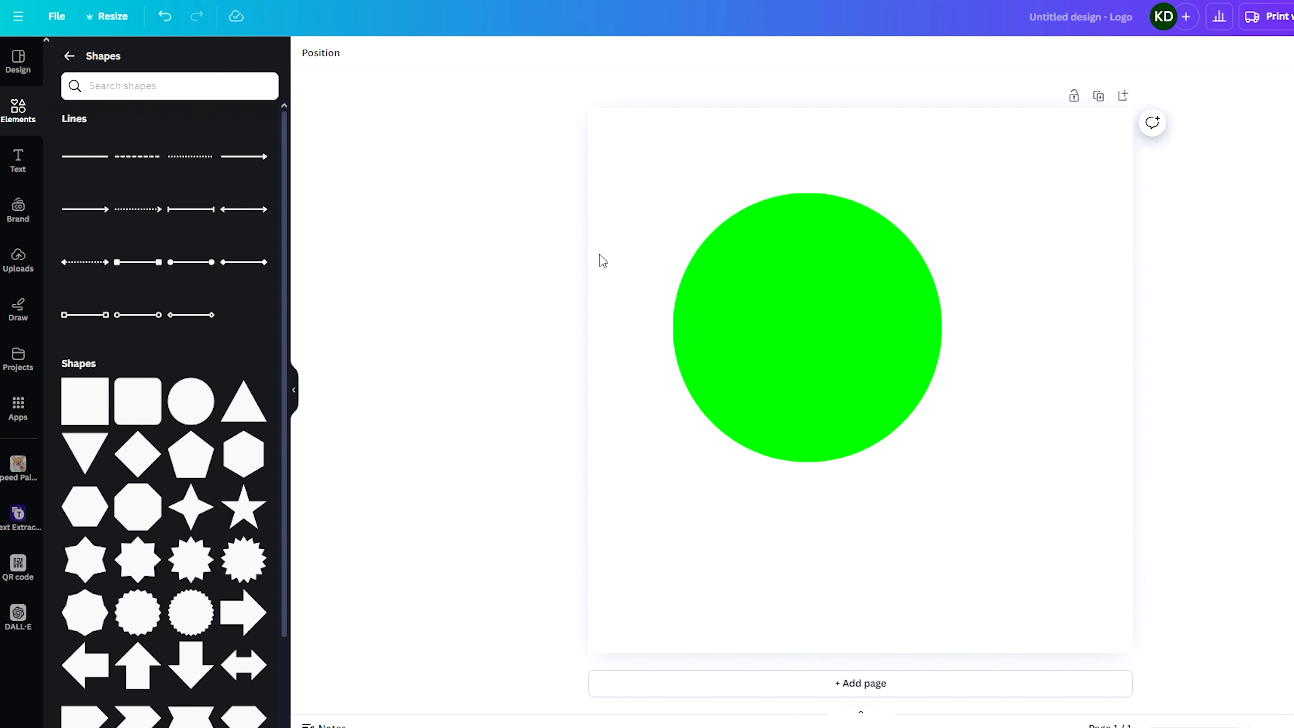
left_click_drag(791, 283, 845, 343)
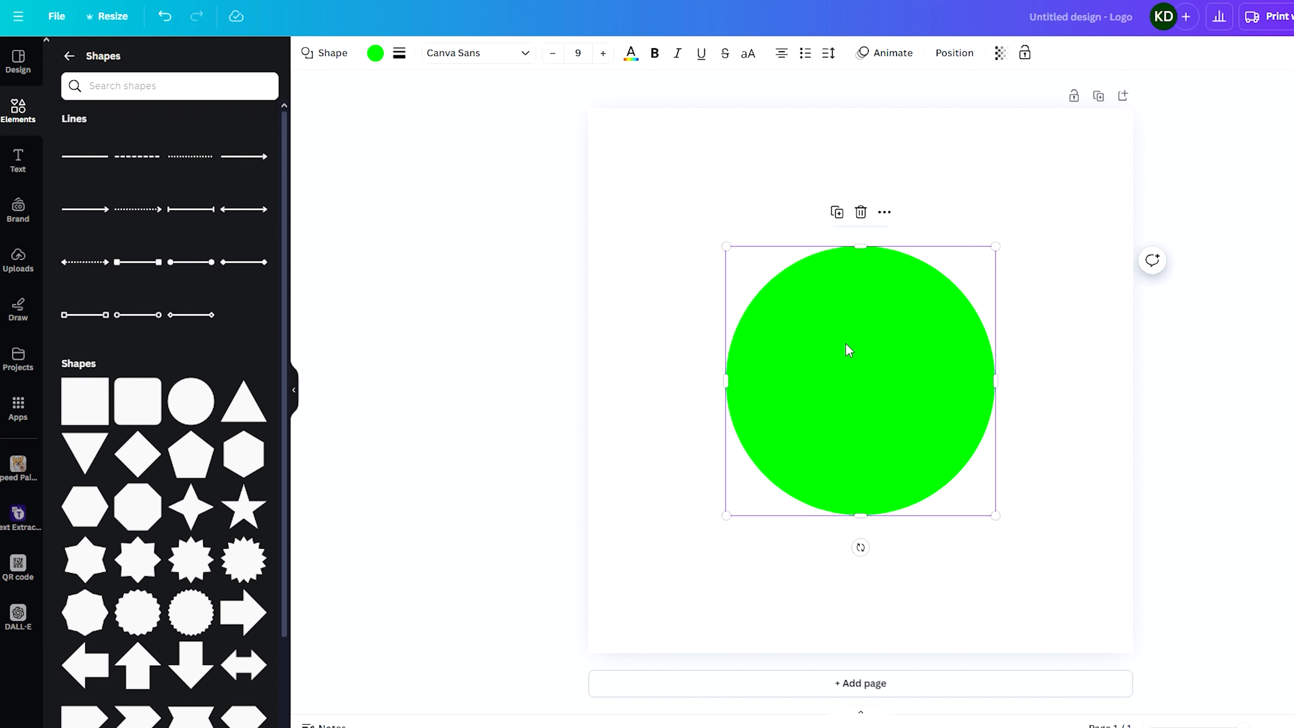
left_click(510, 316)
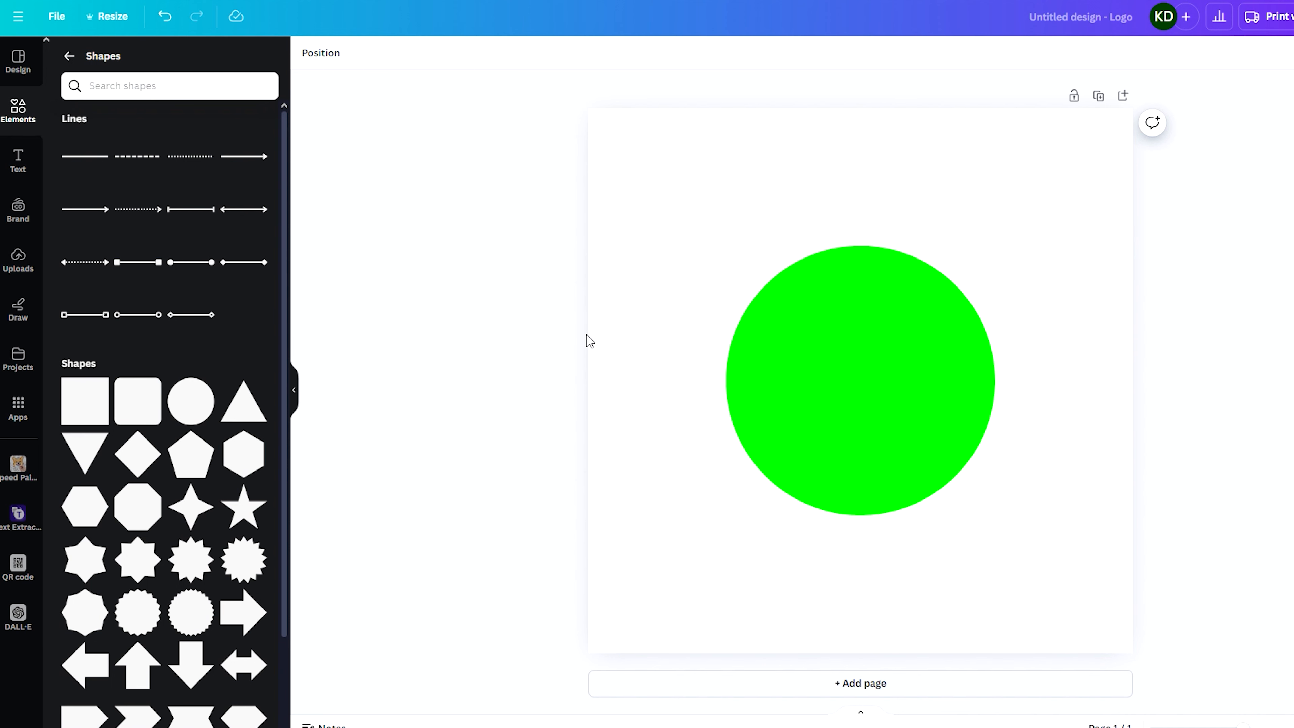
Fill the circle with the brand green #28A745 and give it a black border by raising the border weight.
left_click(785, 341)
left_click(375, 53)
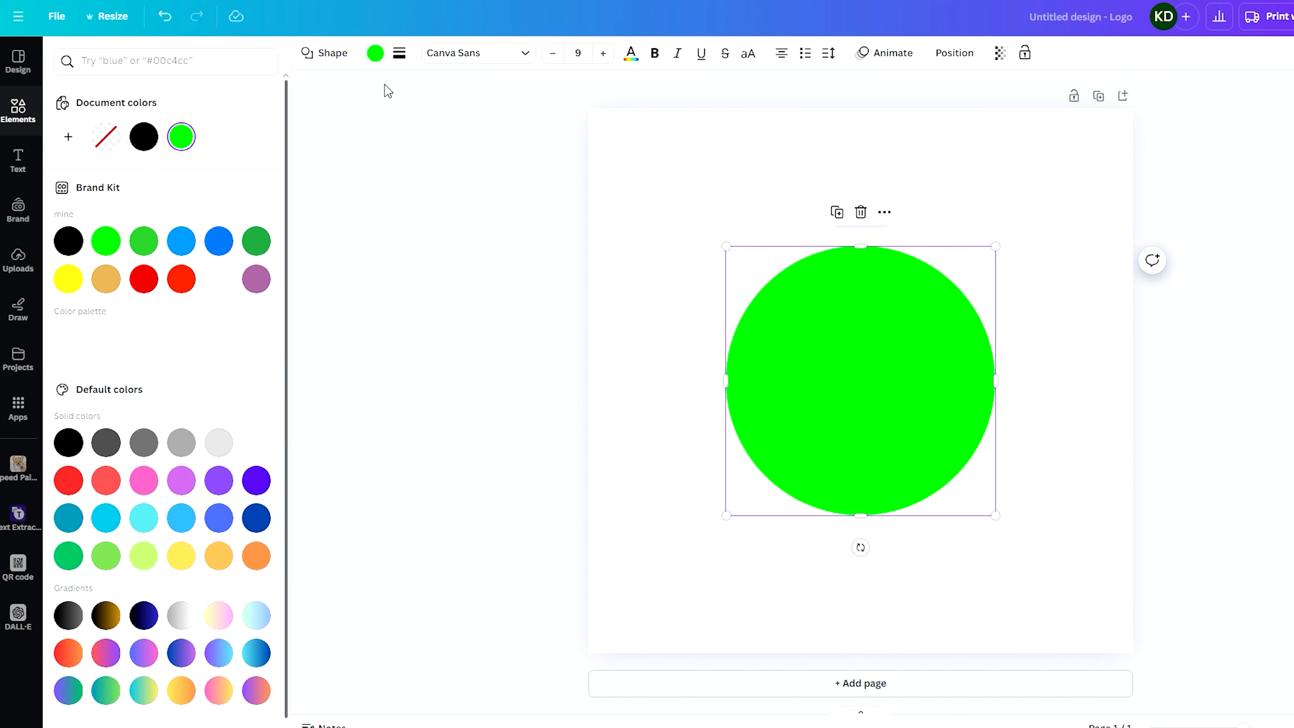
left_click(256, 241)
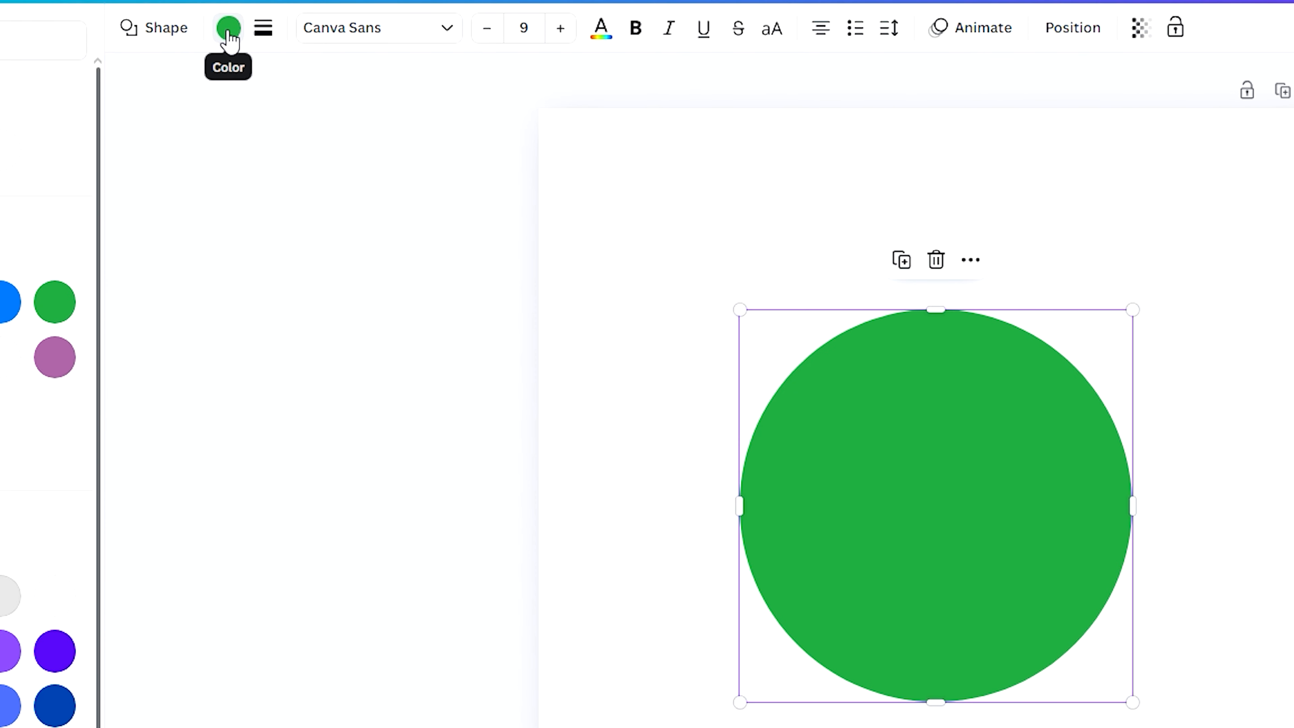
left_click(264, 30)
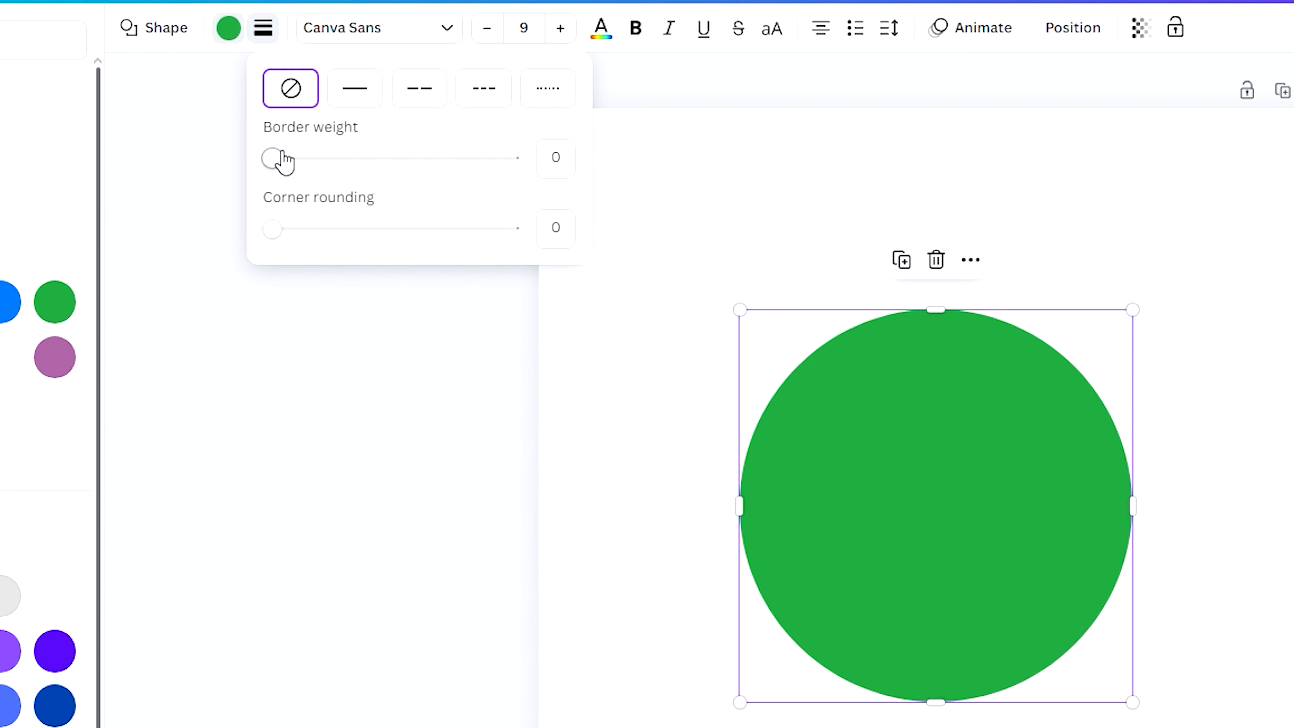
left_click_drag(275, 159, 322, 159)
left_click(197, 162)
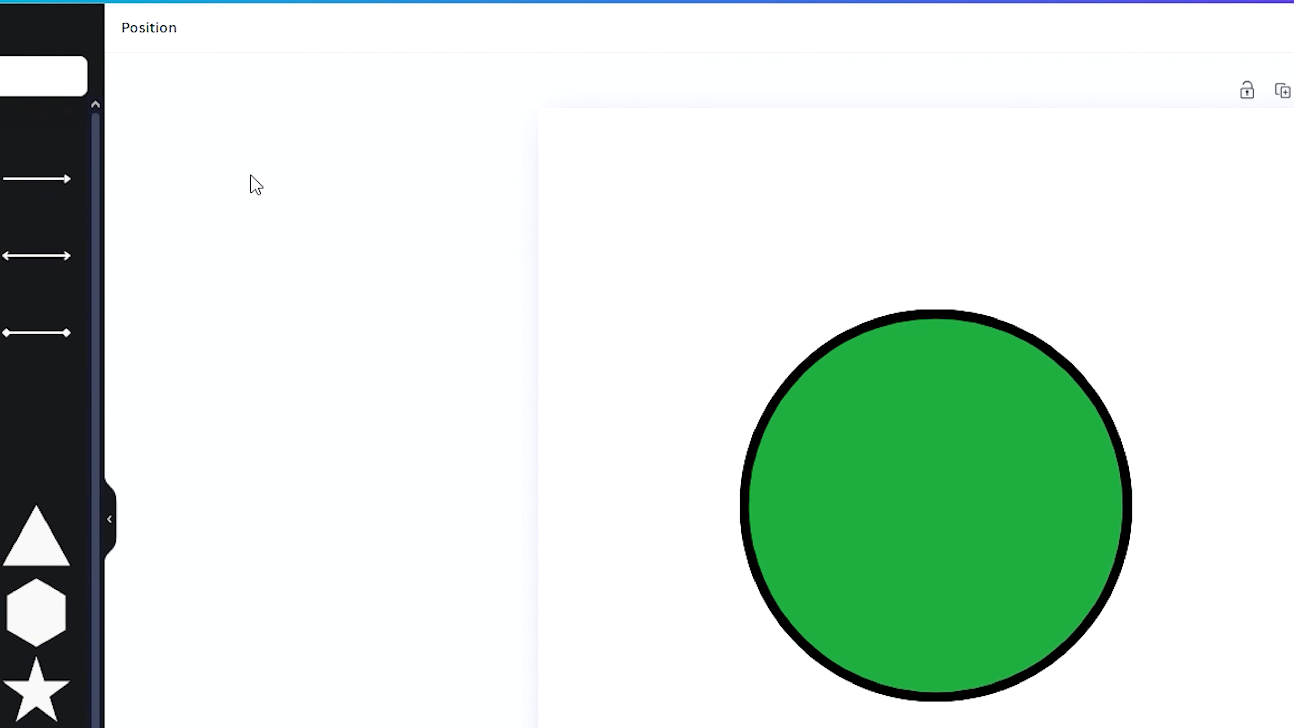
Darken the circle's fill colour to green #188732.
left_click(904, 408)
left_click(637, 30)
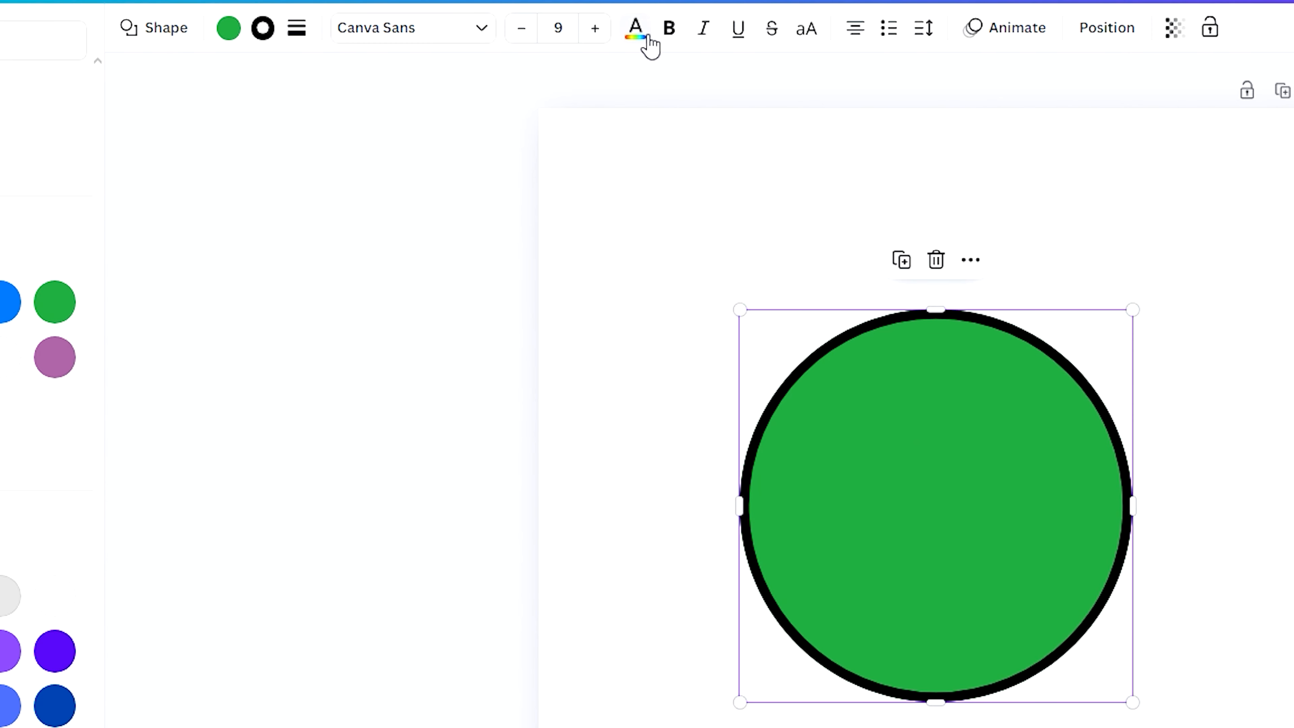
left_click(417, 15)
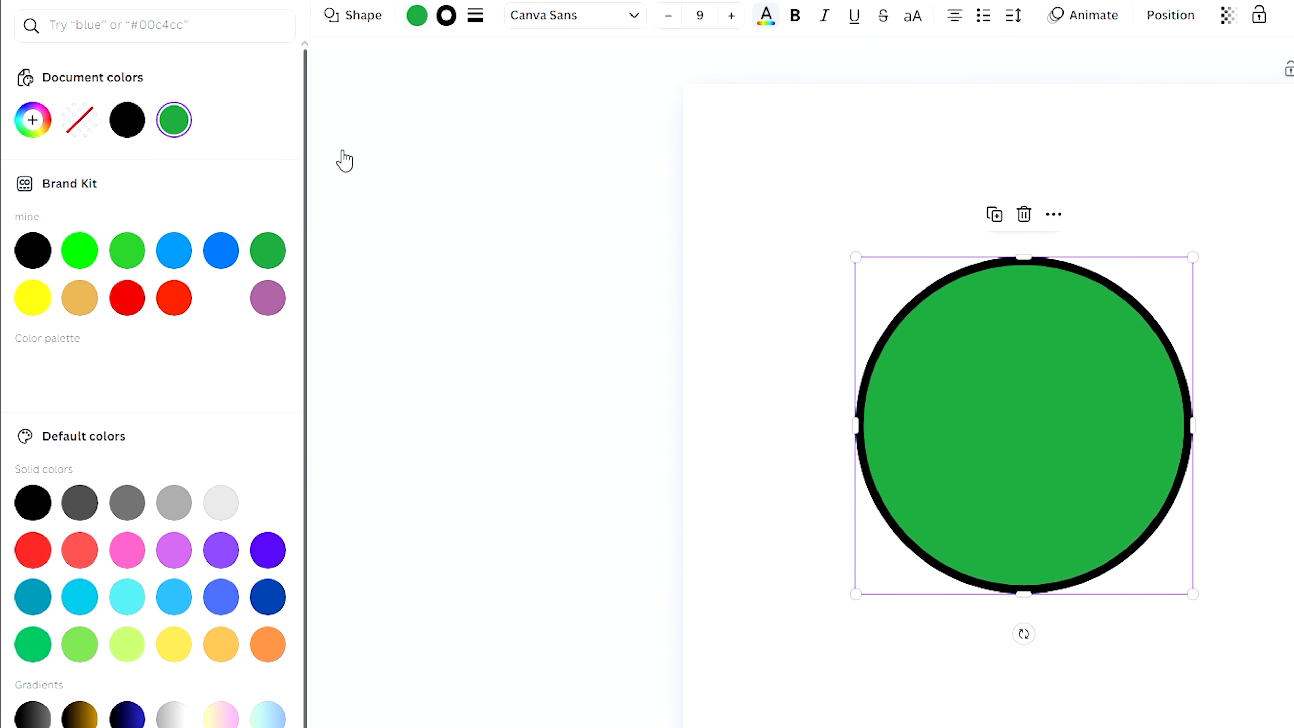
left_click(173, 120)
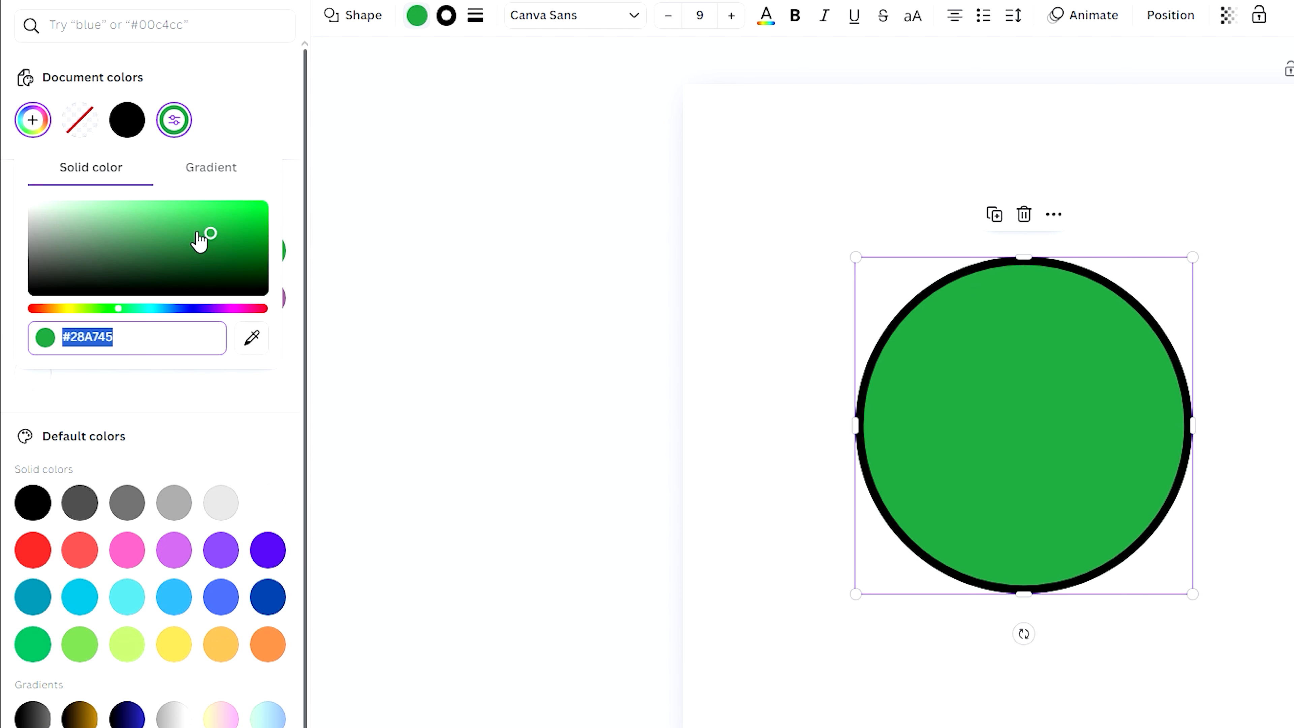
left_click_drag(202, 237, 225, 212)
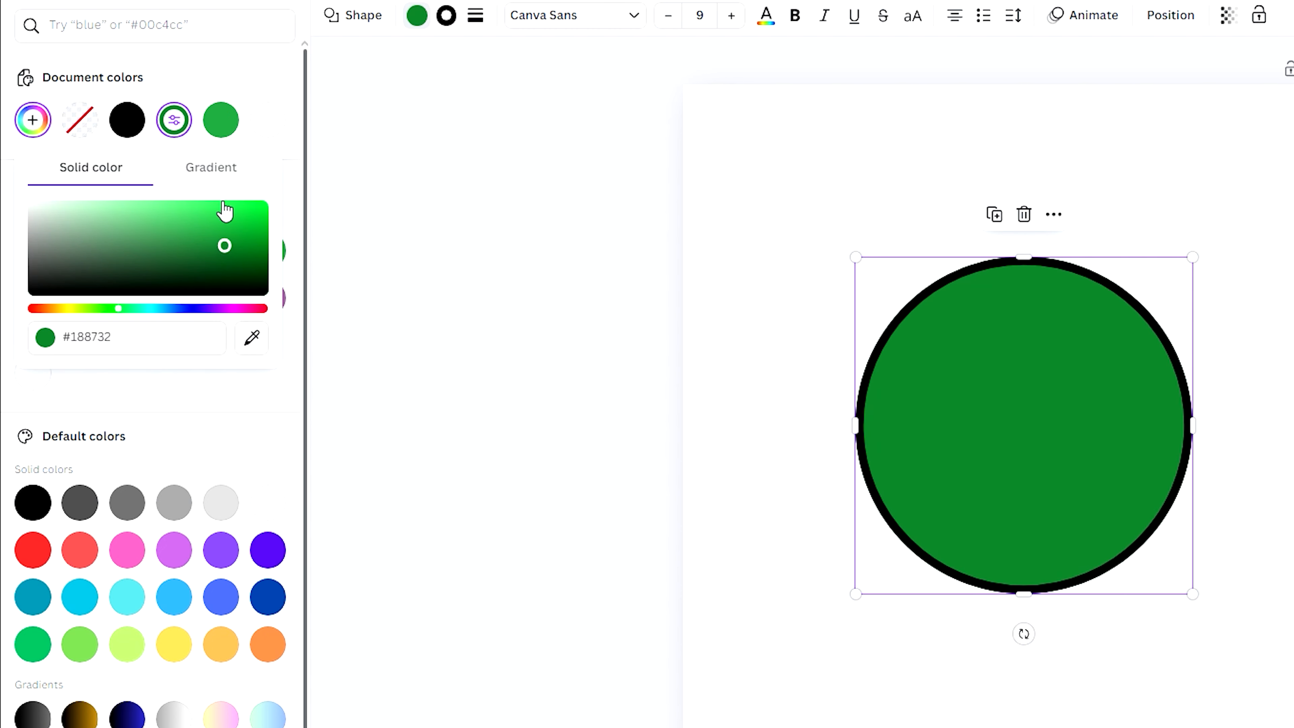
Turn the circle's fill into a dark green to turquoise gradient spreading from its upper-left corner.
left_click(211, 168)
left_click(153, 321)
left_click(189, 329)
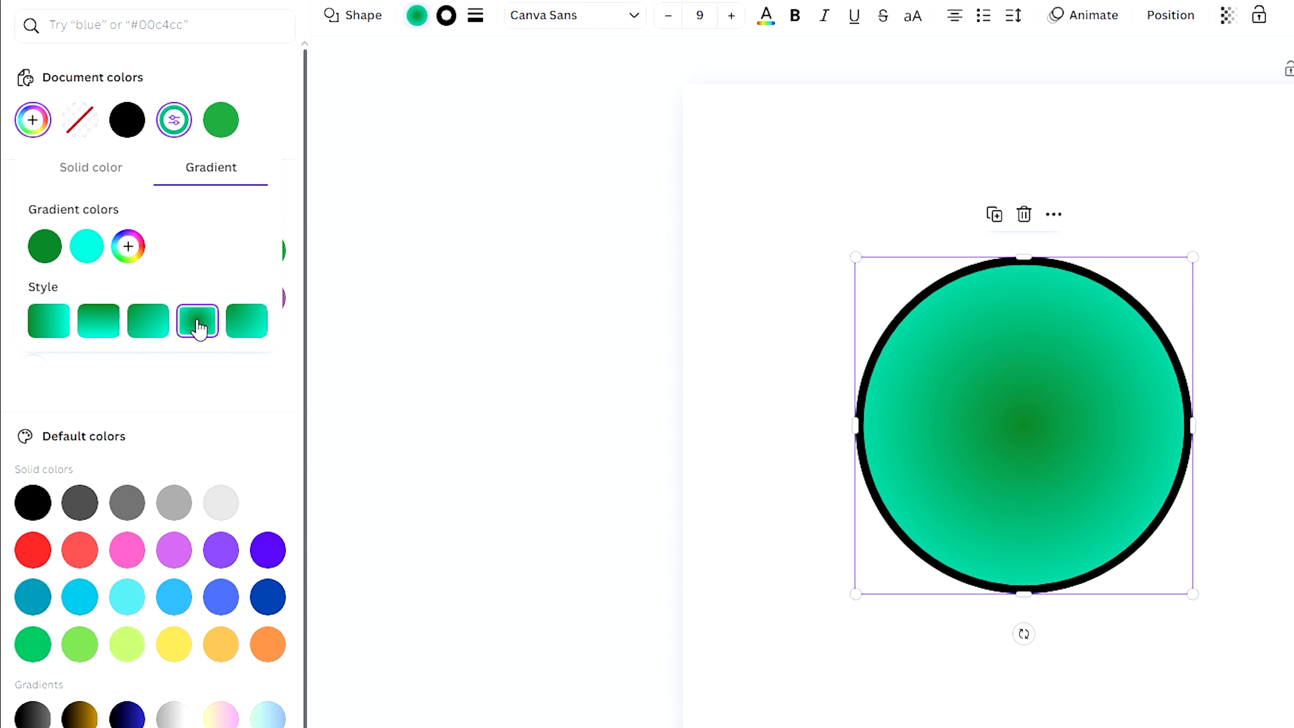
left_click(157, 324)
left_click(236, 324)
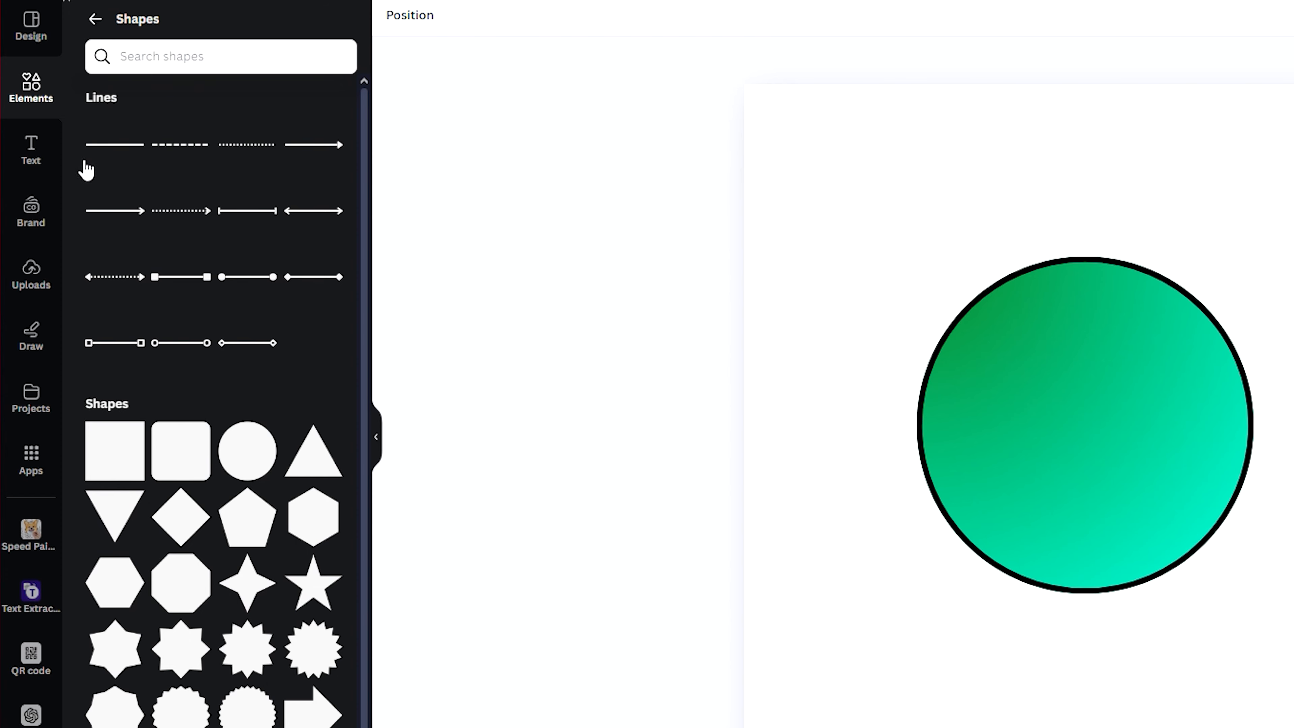
Search the element graphics for "tiger" and add the front-facing orange tiger head to the page.
left_click(25, 86)
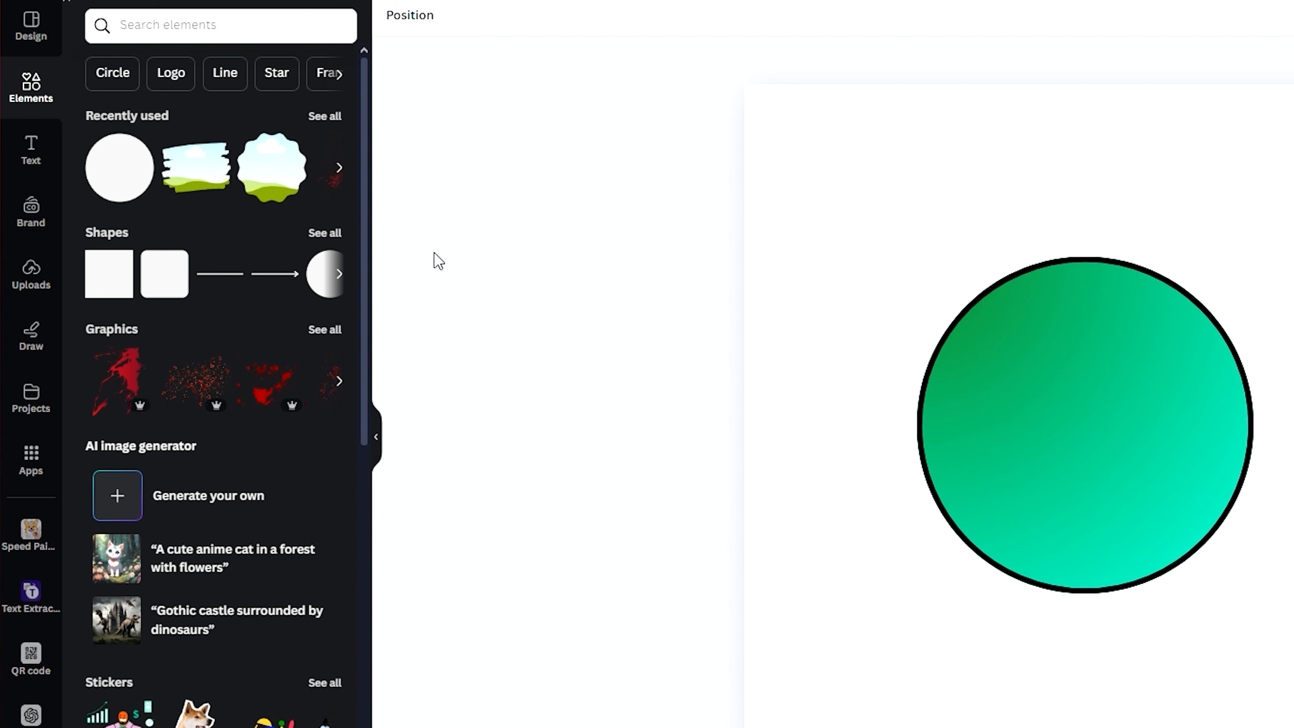
left_click(208, 20)
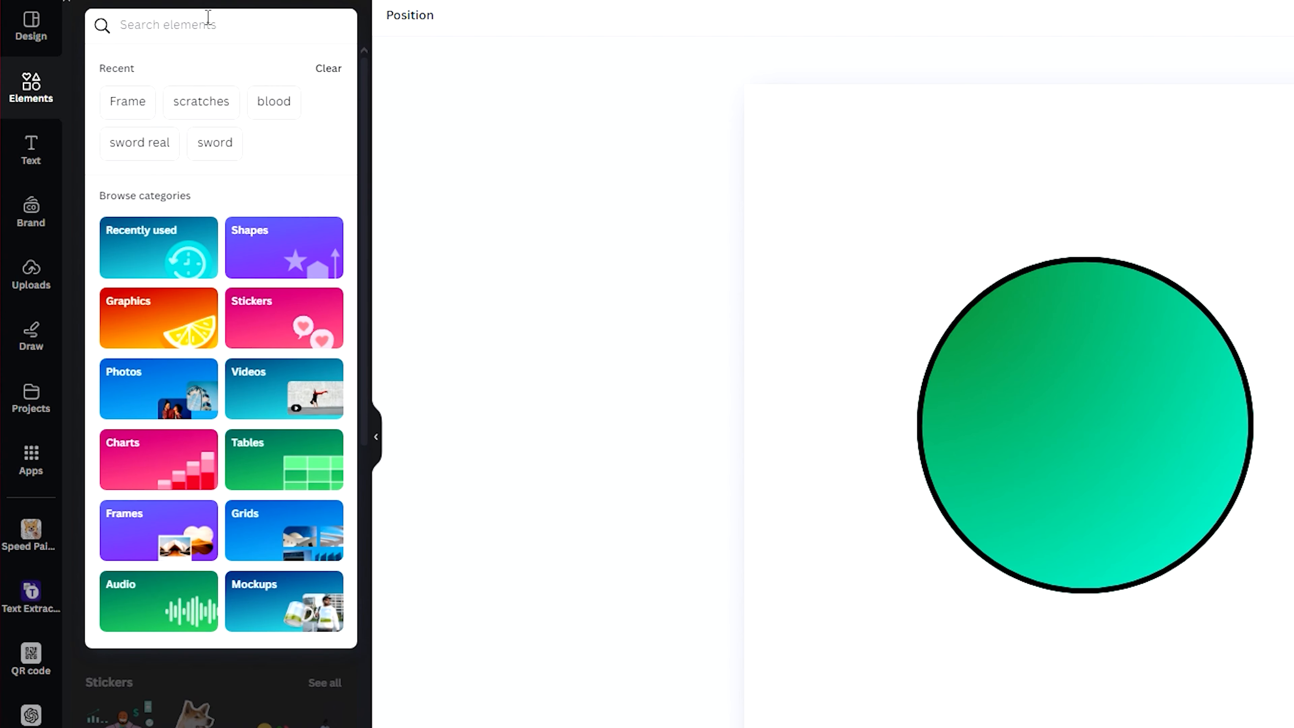
type("tiger")
key("Return")
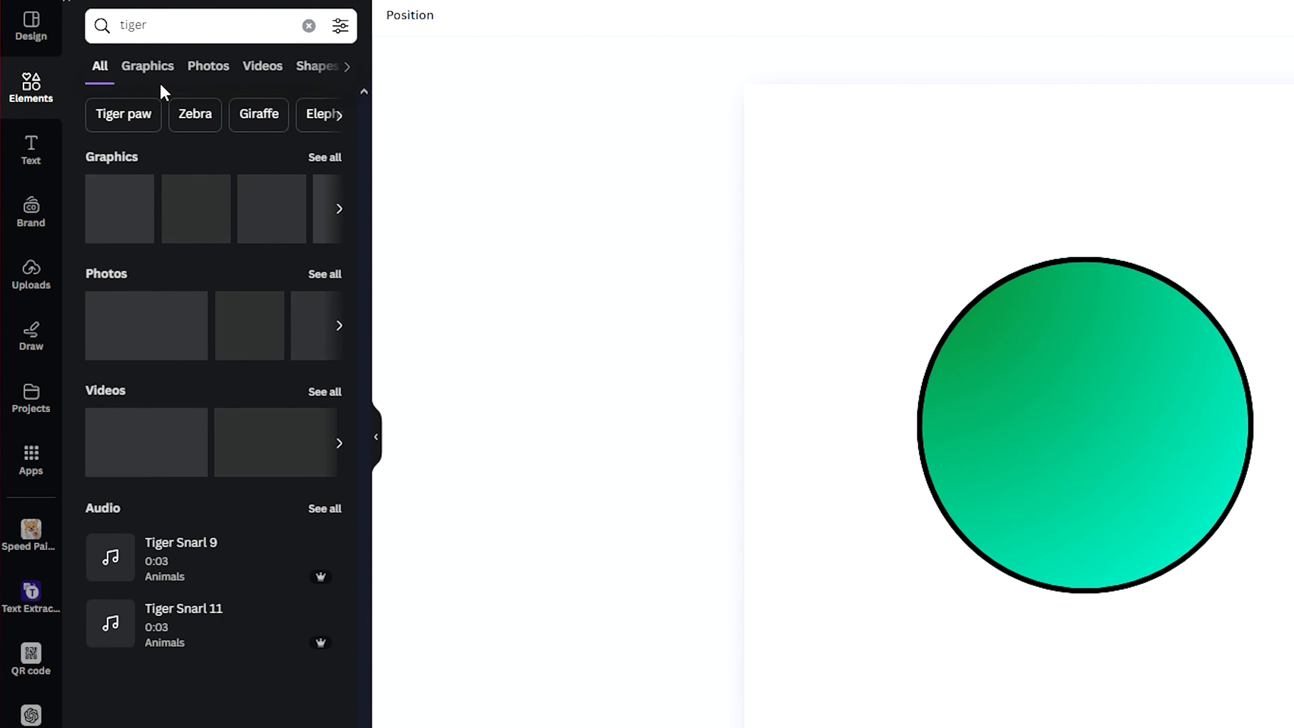
left_click(153, 69)
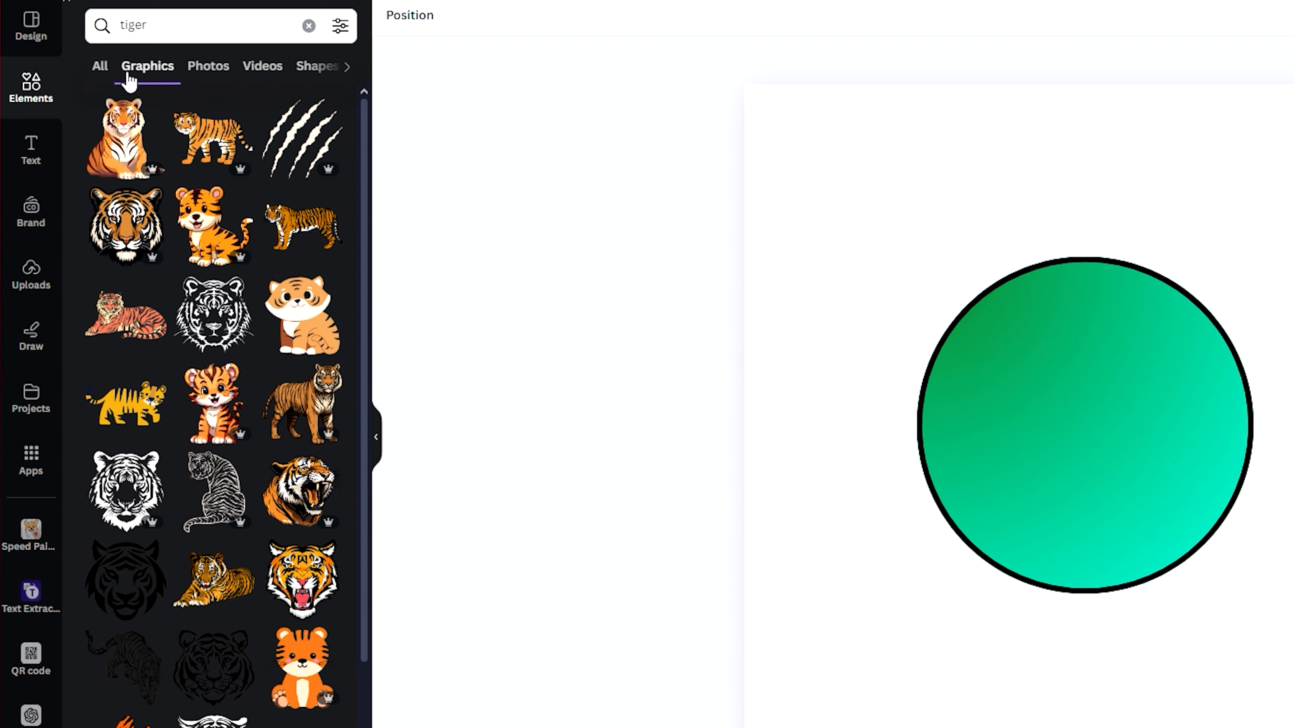
left_click(122, 248)
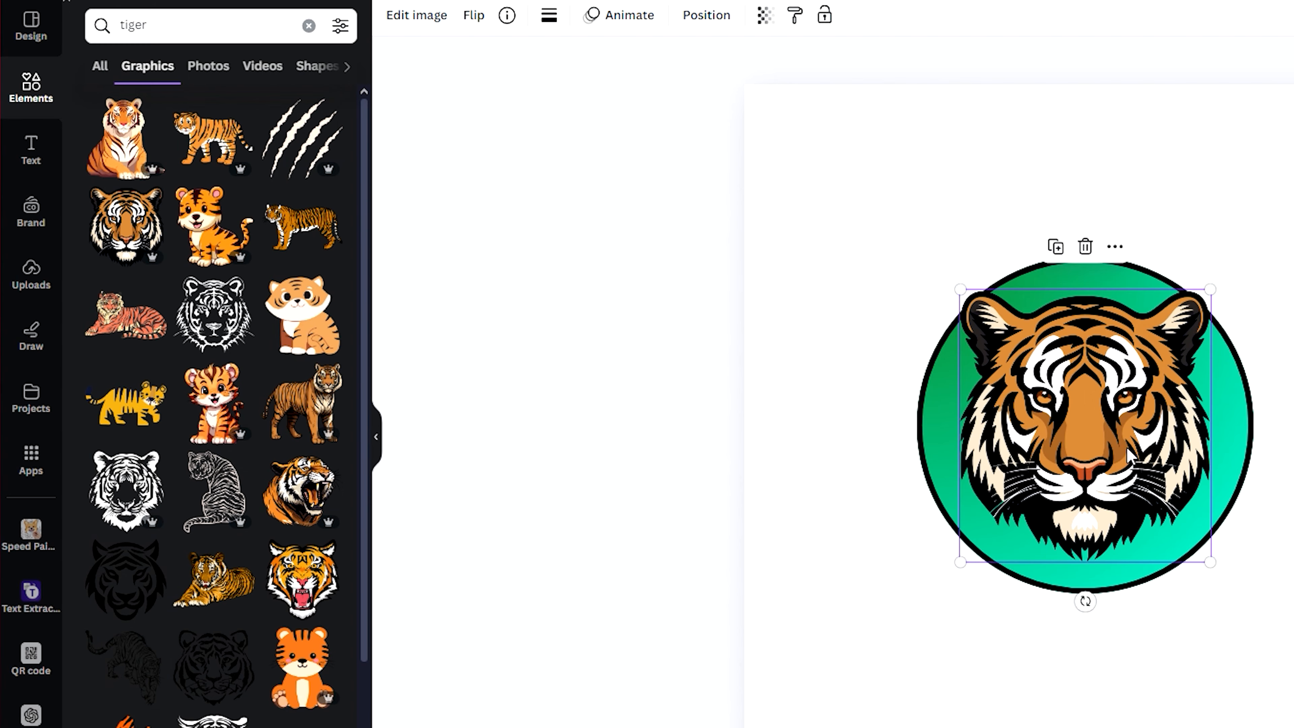
Shrink the tiger head so it fits inside the circle and centre it there.
left_click_drag(1127, 455, 1128, 475)
left_click_drag(960, 309, 1025, 378)
left_click_drag(1079, 482, 1048, 411)
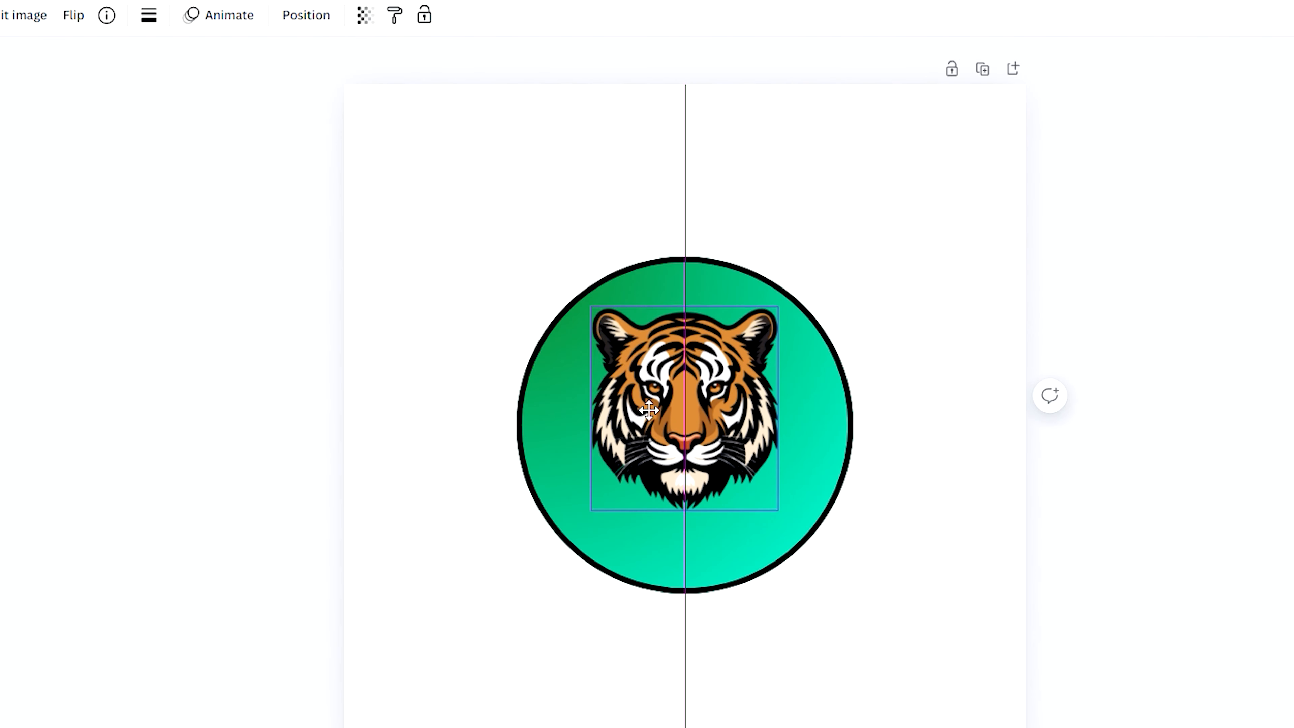
left_click_drag(649, 410, 647, 434)
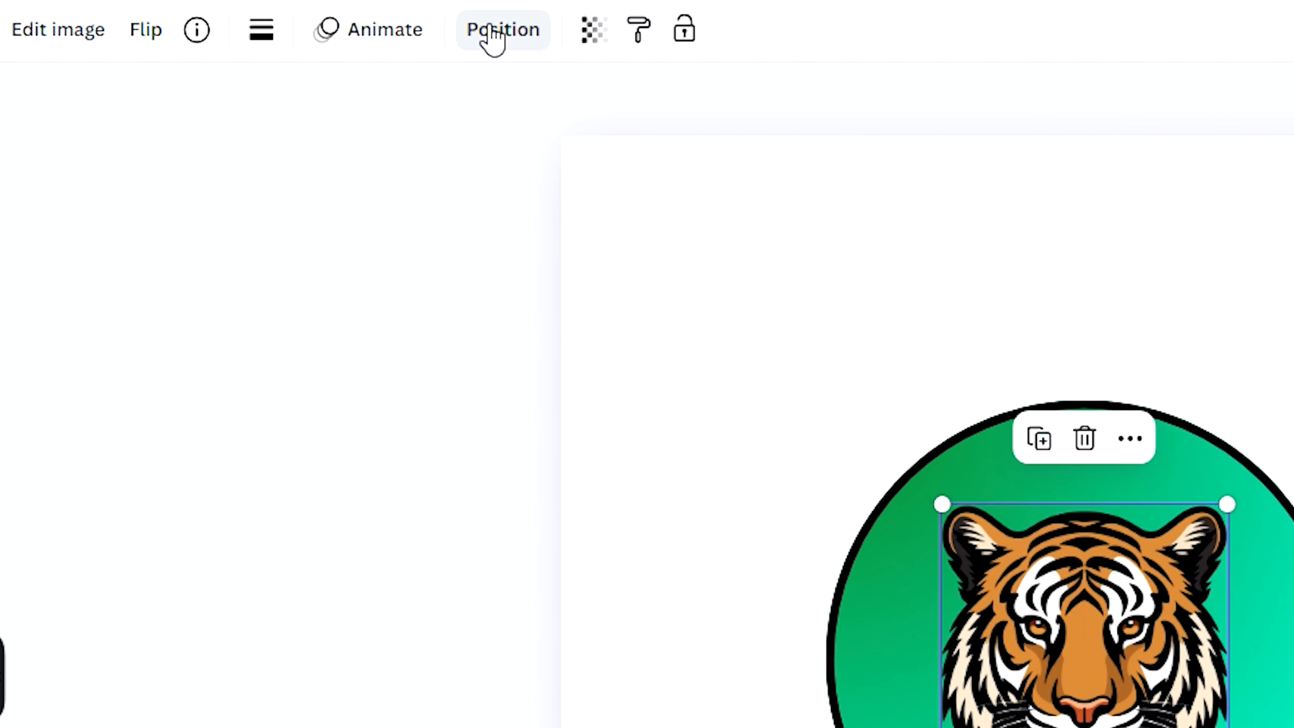
left_click(492, 31)
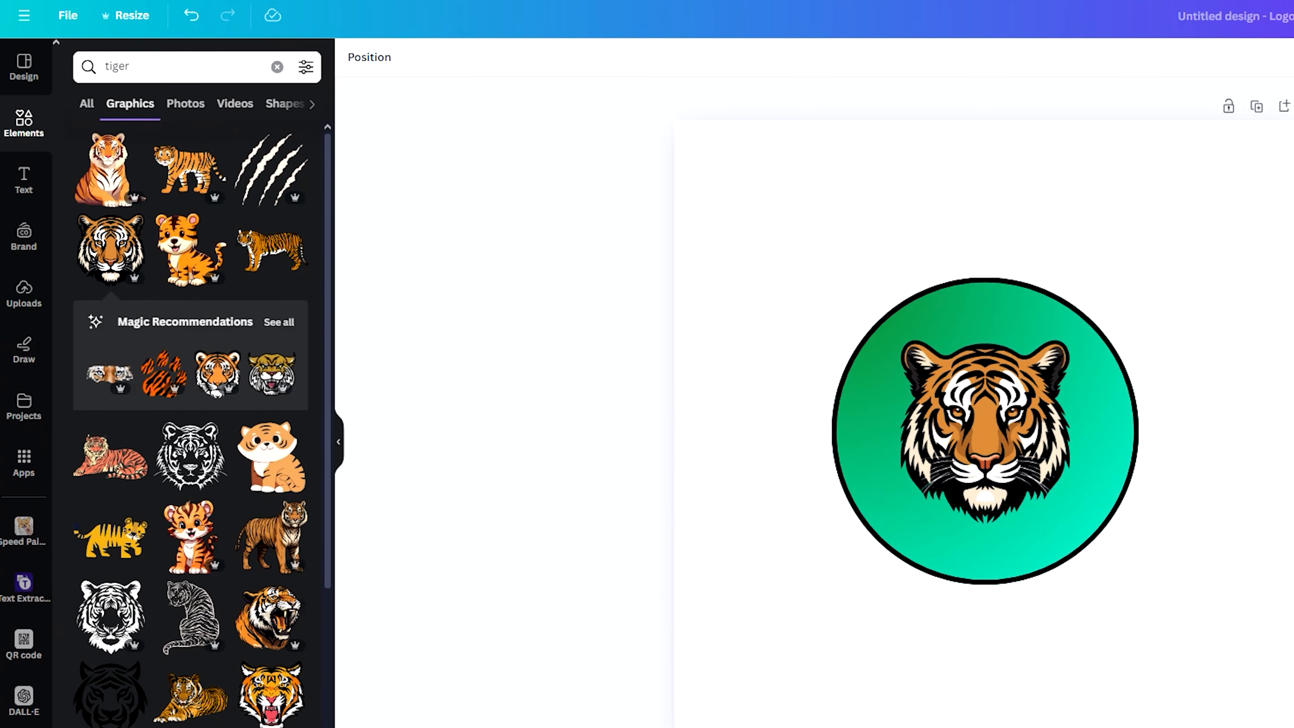
Add a text box reading "TIGERS" above the circle and enlarge the text to about size 20.3.
left_click(24, 194)
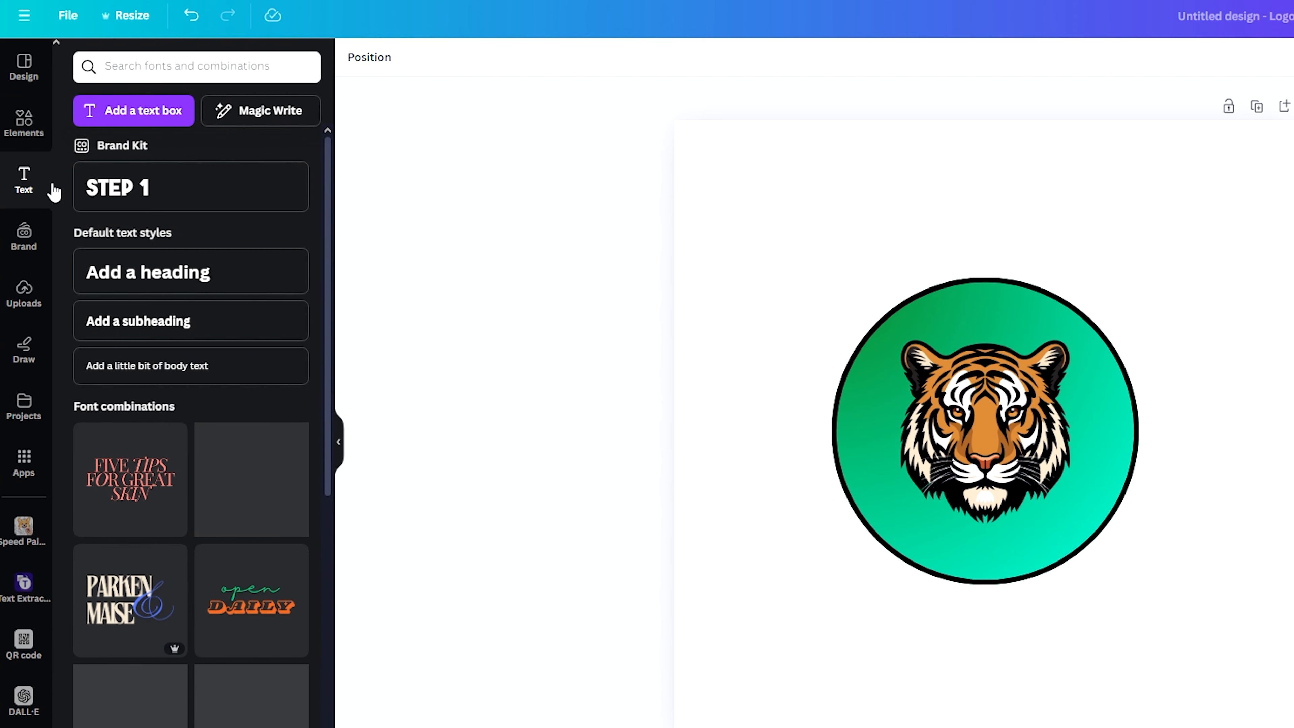
left_click(140, 118)
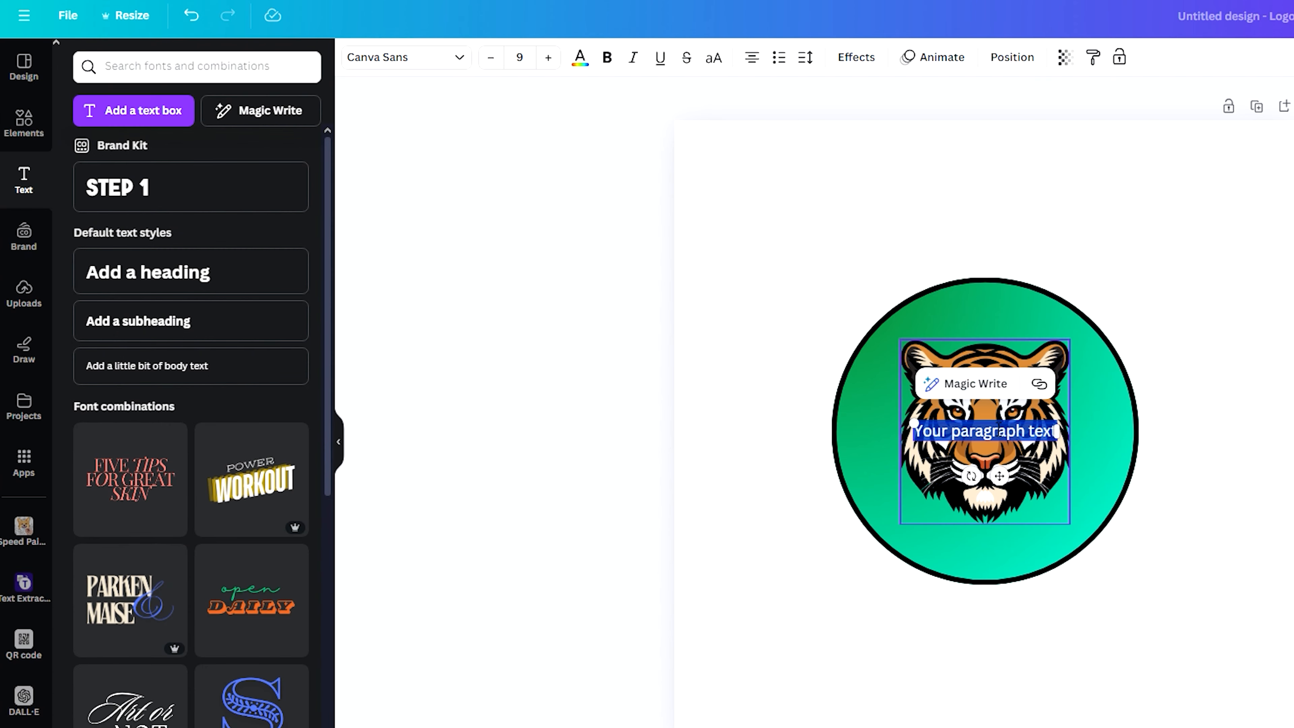
left_click_drag(997, 477, 898, 278)
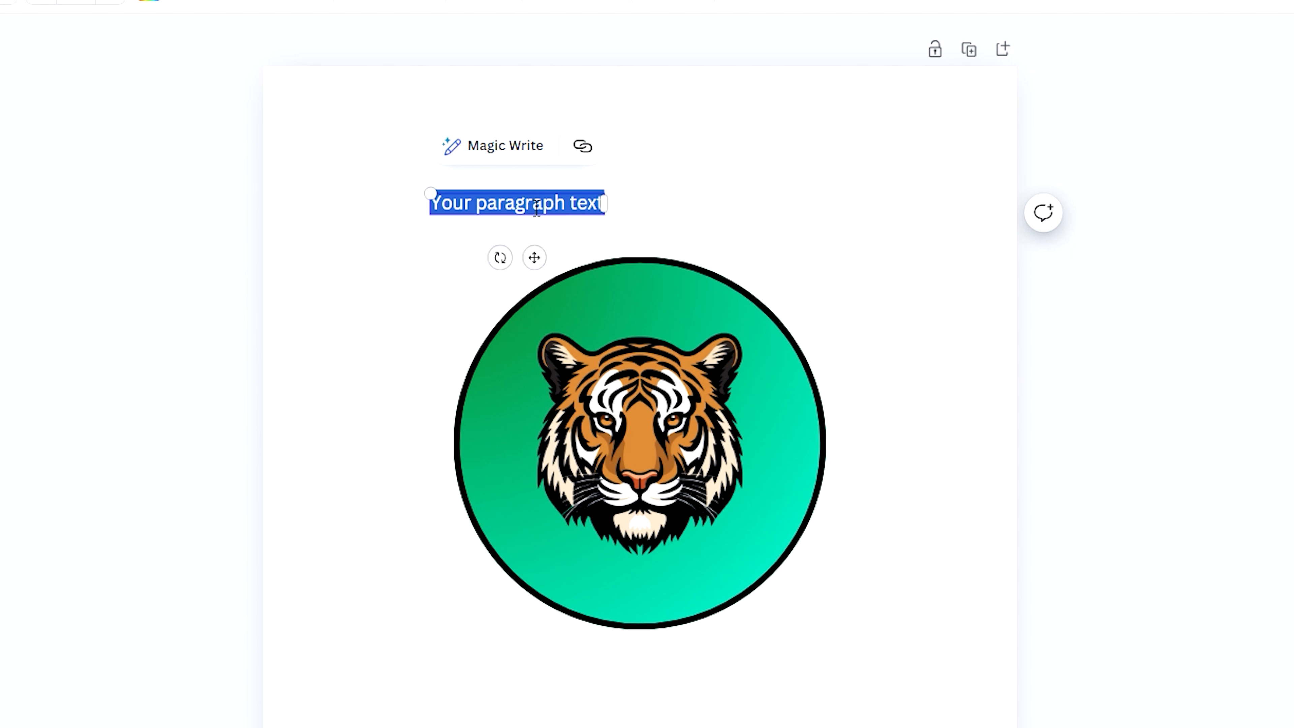
type("TIGERS")
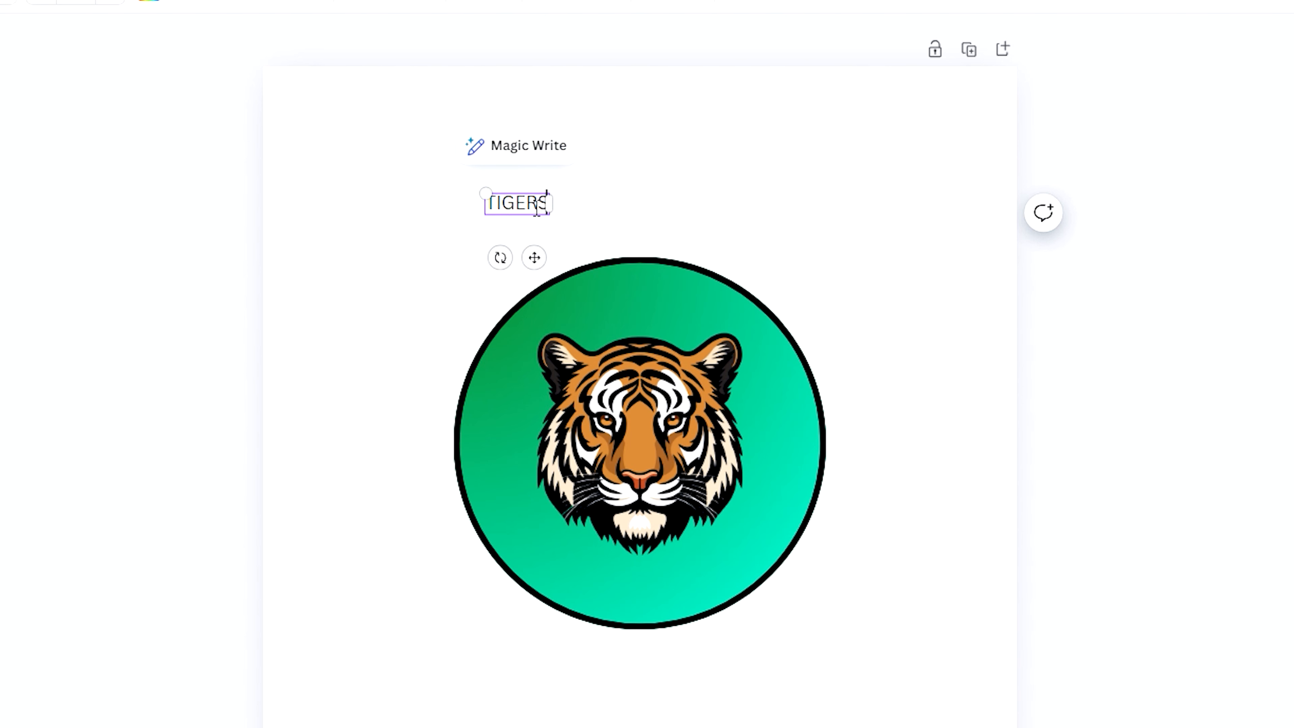
double_click(511, 212)
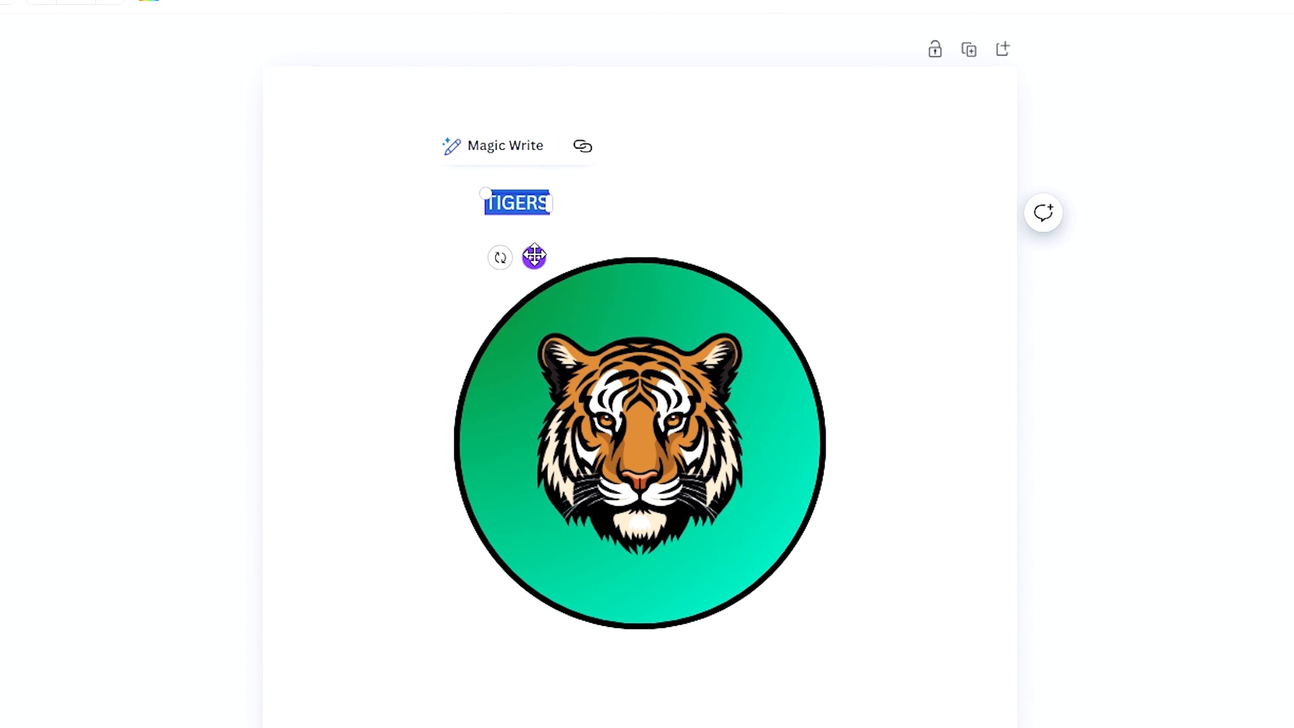
left_click_drag(534, 257, 563, 266)
left_click_drag(507, 196, 428, 188)
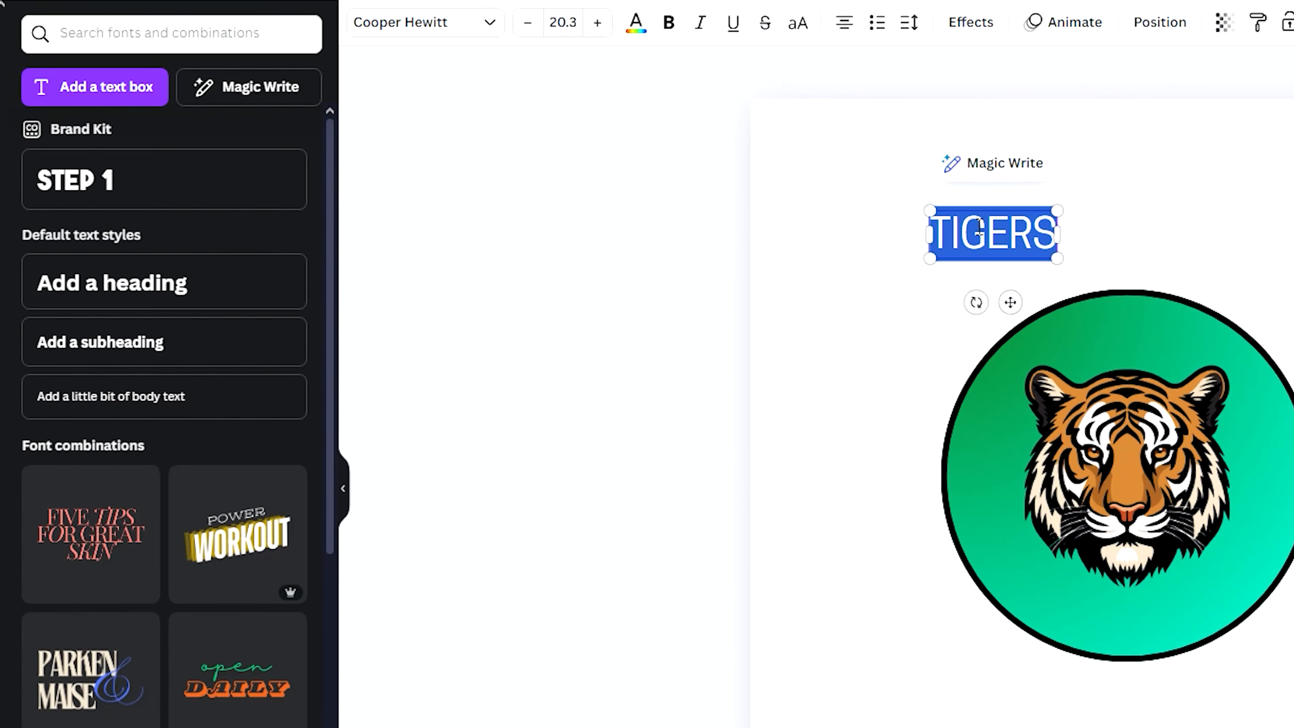
Set the "TIGERS" text in the Abyss Glide font and enlarge it to about size 40.2 across the circle's upper part.
left_click(404, 23)
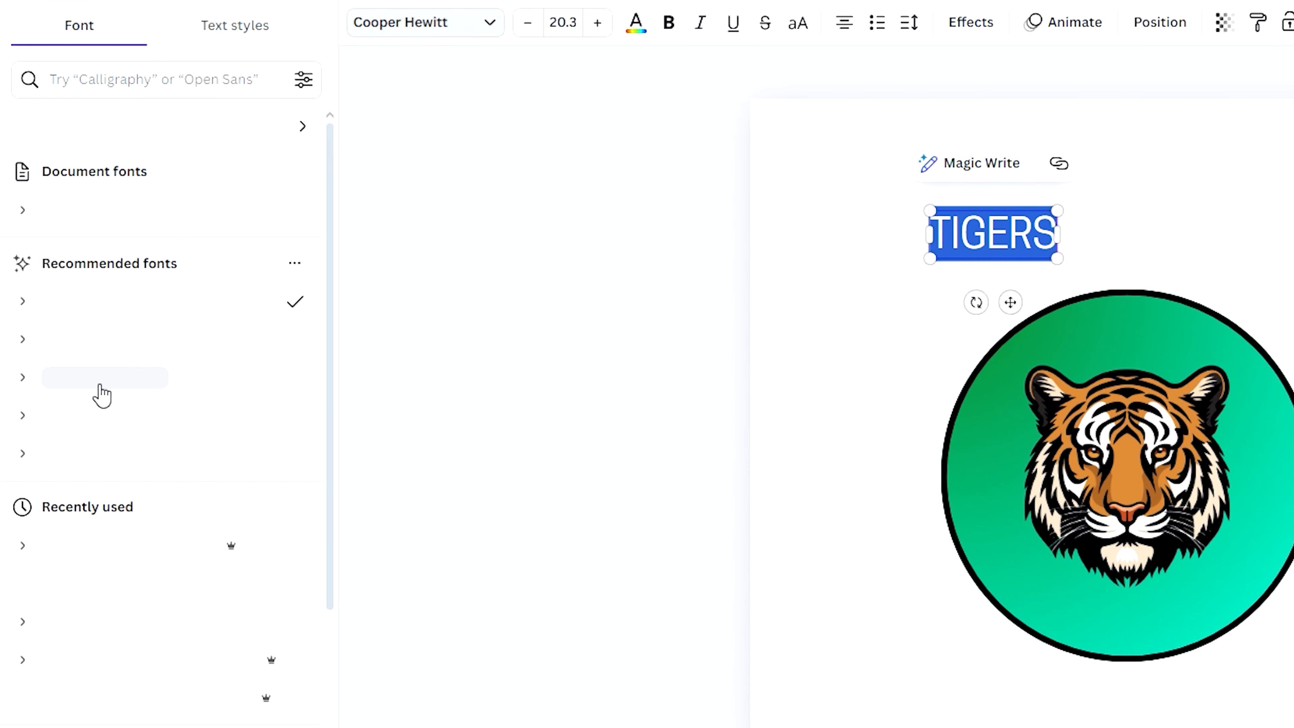
left_click(137, 617)
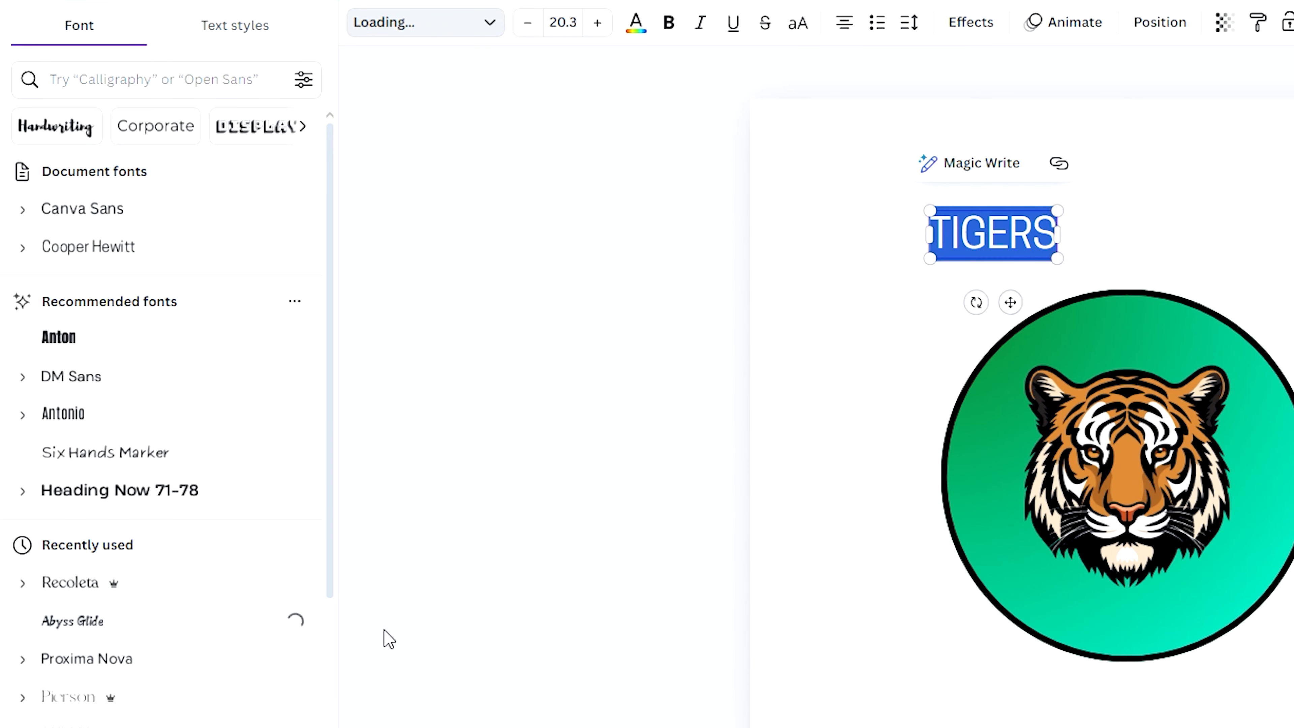
left_click(554, 596)
left_click_drag(953, 254, 1080, 318)
left_click_drag(512, 153, 599, 218)
Colour the "TIGERS" text white and give it a black Shadow effect with transparency 100.
left_click(639, 15)
left_click(243, 328)
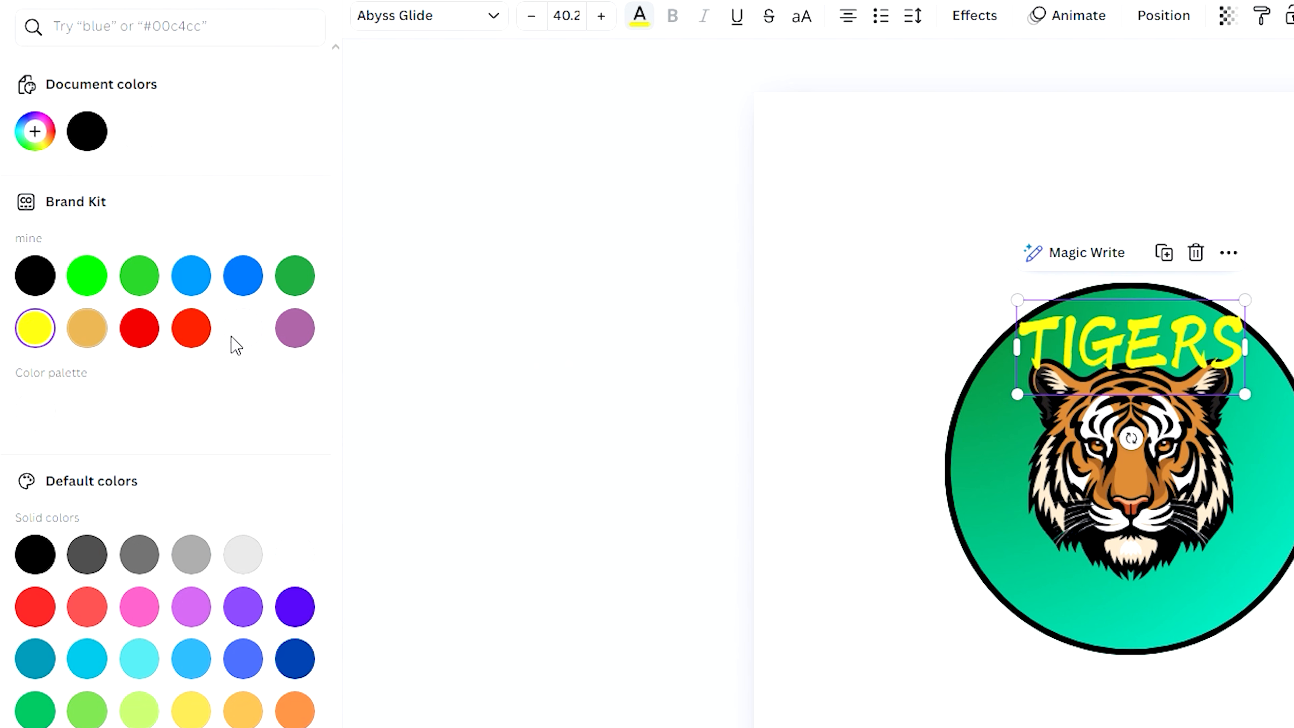
left_click(974, 16)
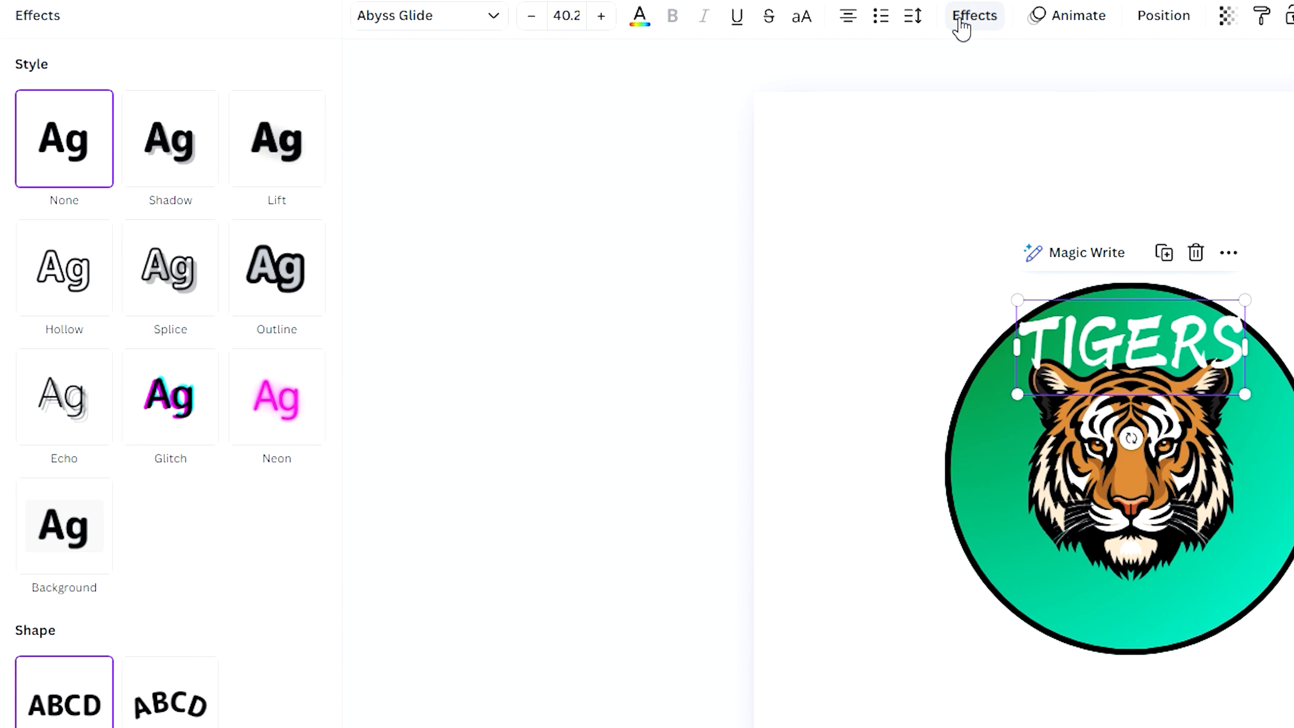
left_click(194, 168)
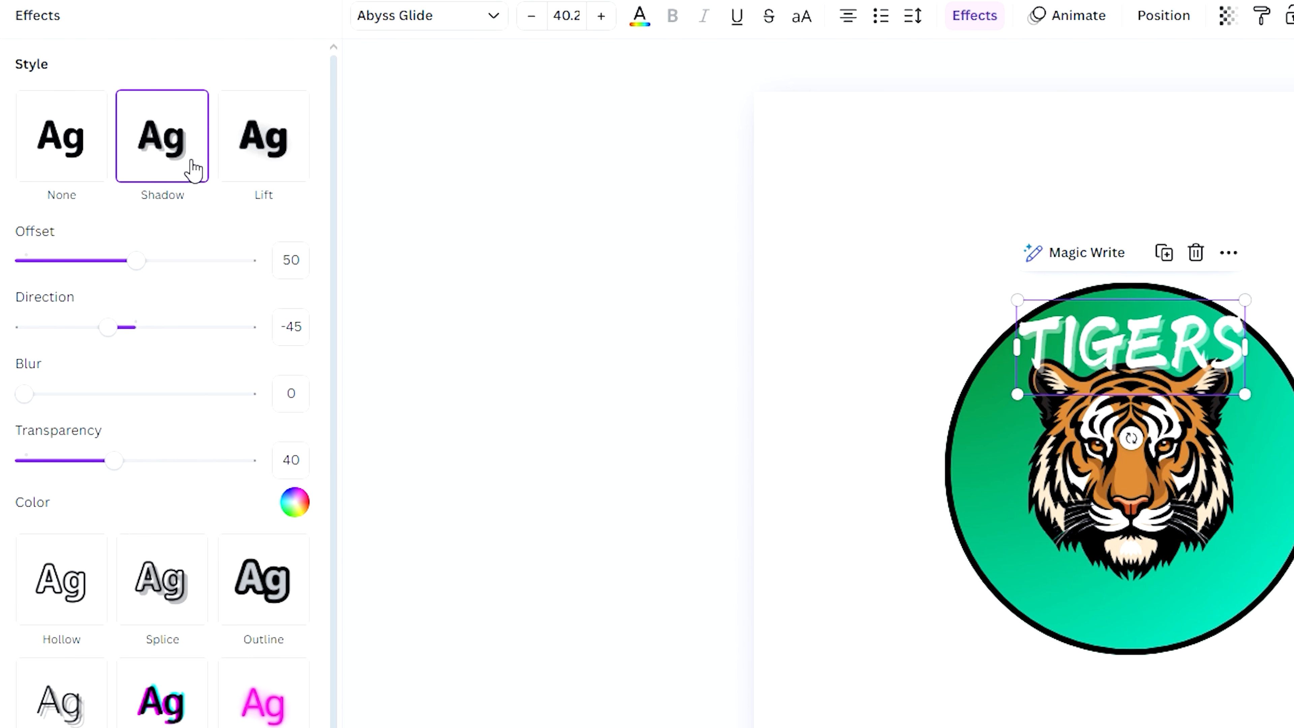
left_click(293, 505)
left_click(79, 611)
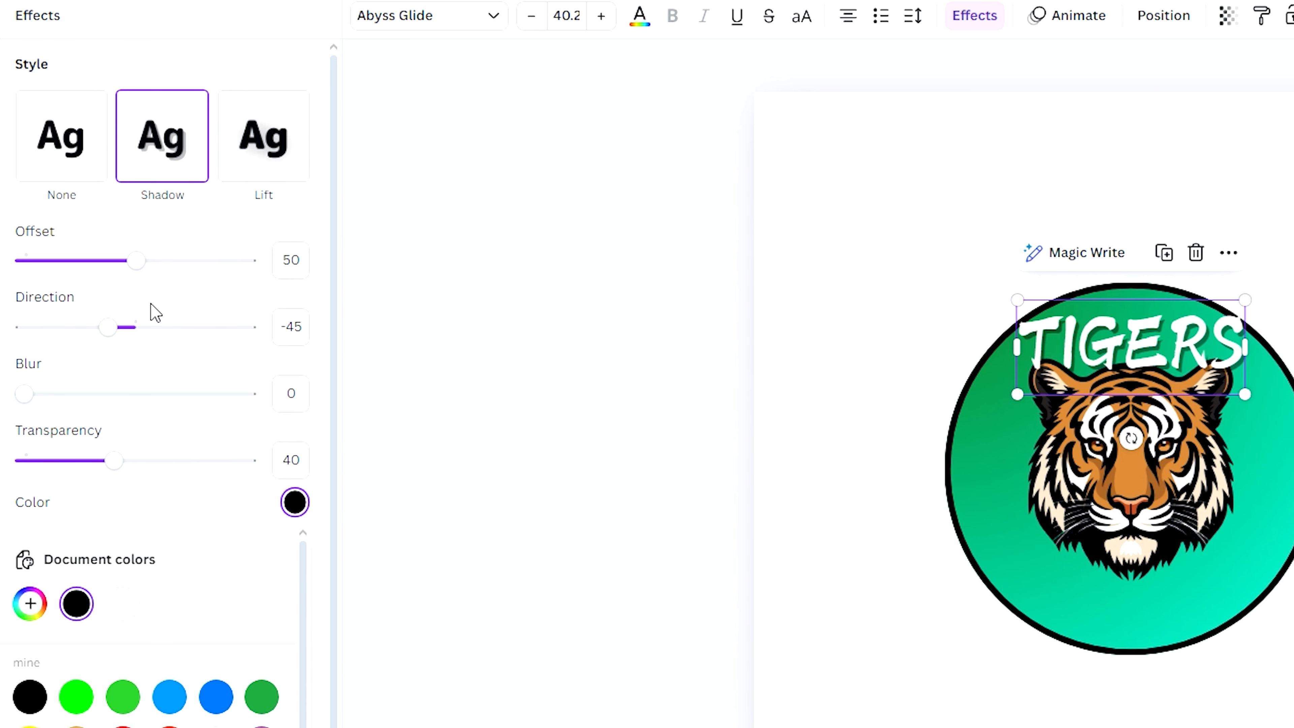
left_click_drag(113, 460, 376, 482)
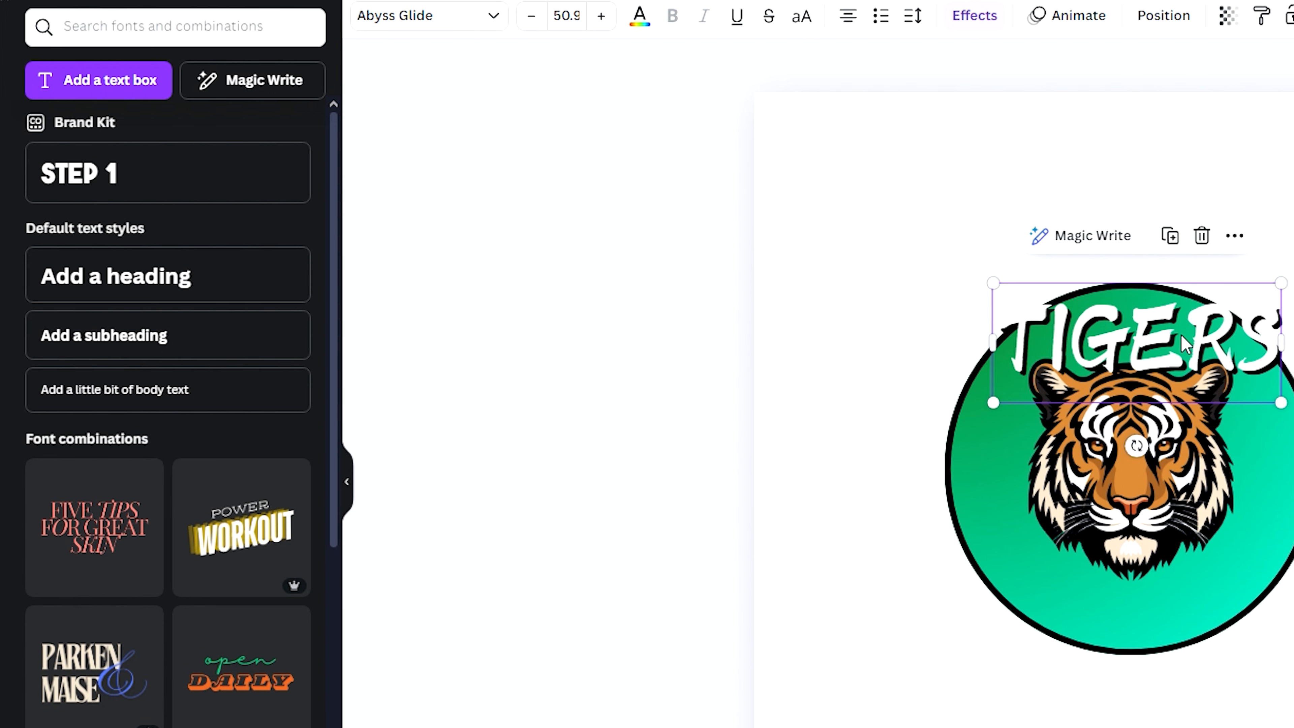
Apply the Curve shape to the "TIGERS" text and position the arc along the circle's upper part.
left_click(960, 21)
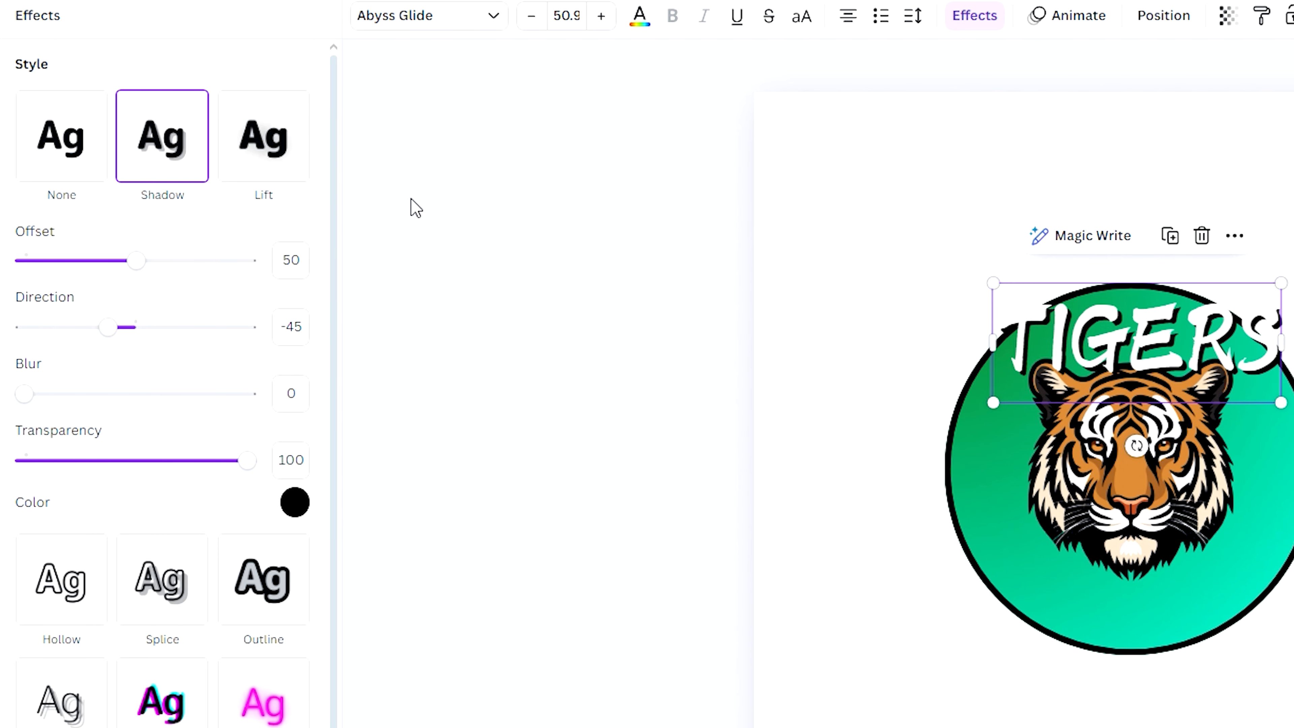
scroll(413, 206, "down", 5)
scroll(173, 257, "down", 5)
scroll(173, 257, "down", 1)
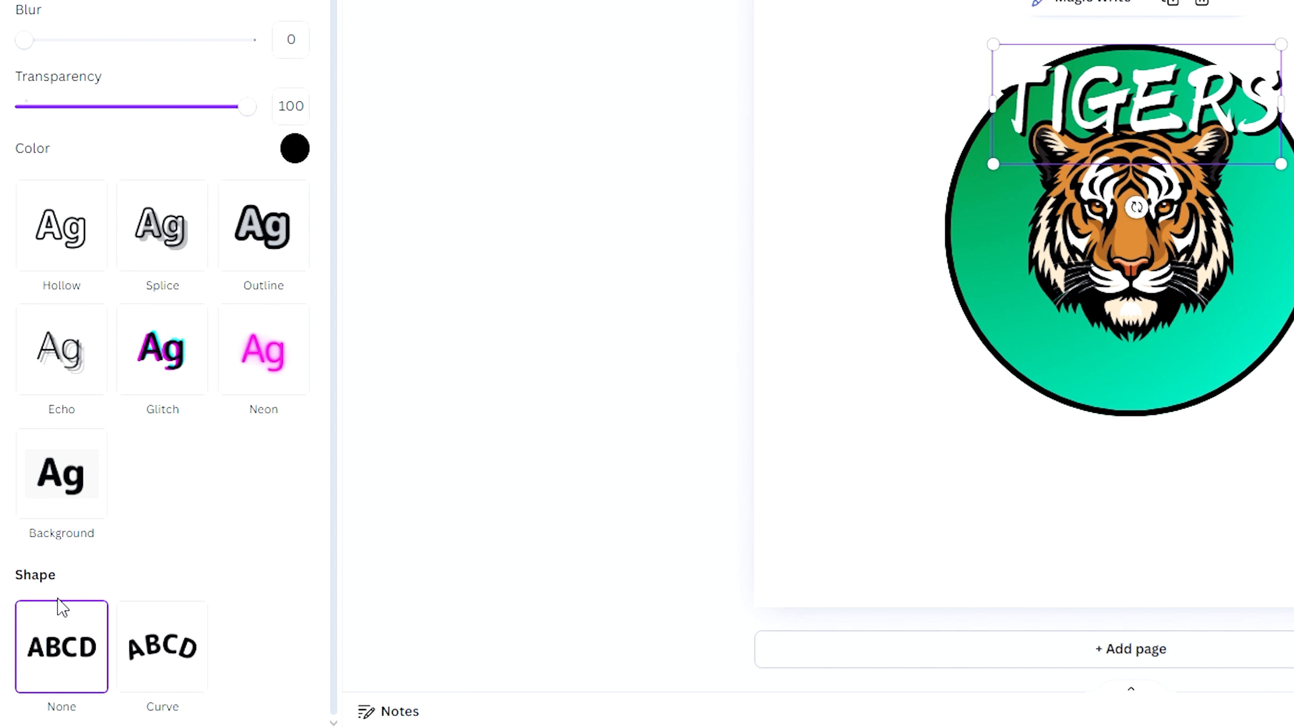
left_click(147, 643)
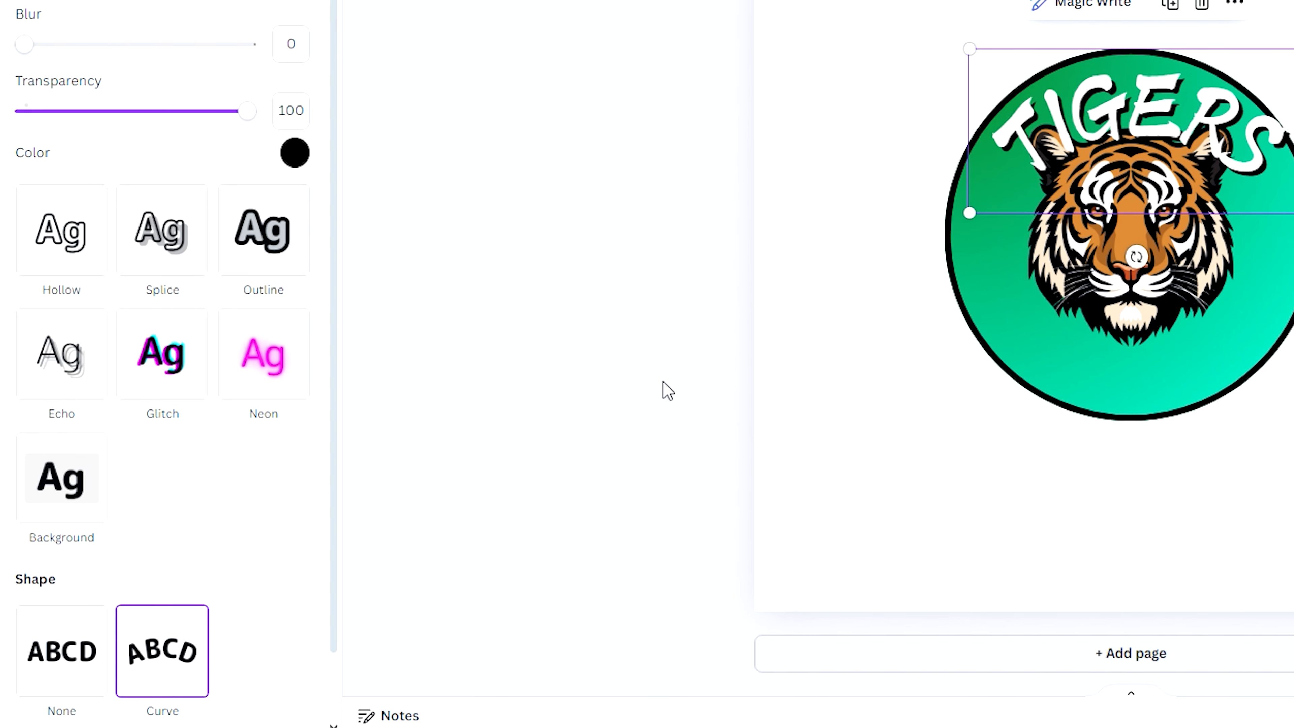
left_click_drag(1137, 117, 1133, 106)
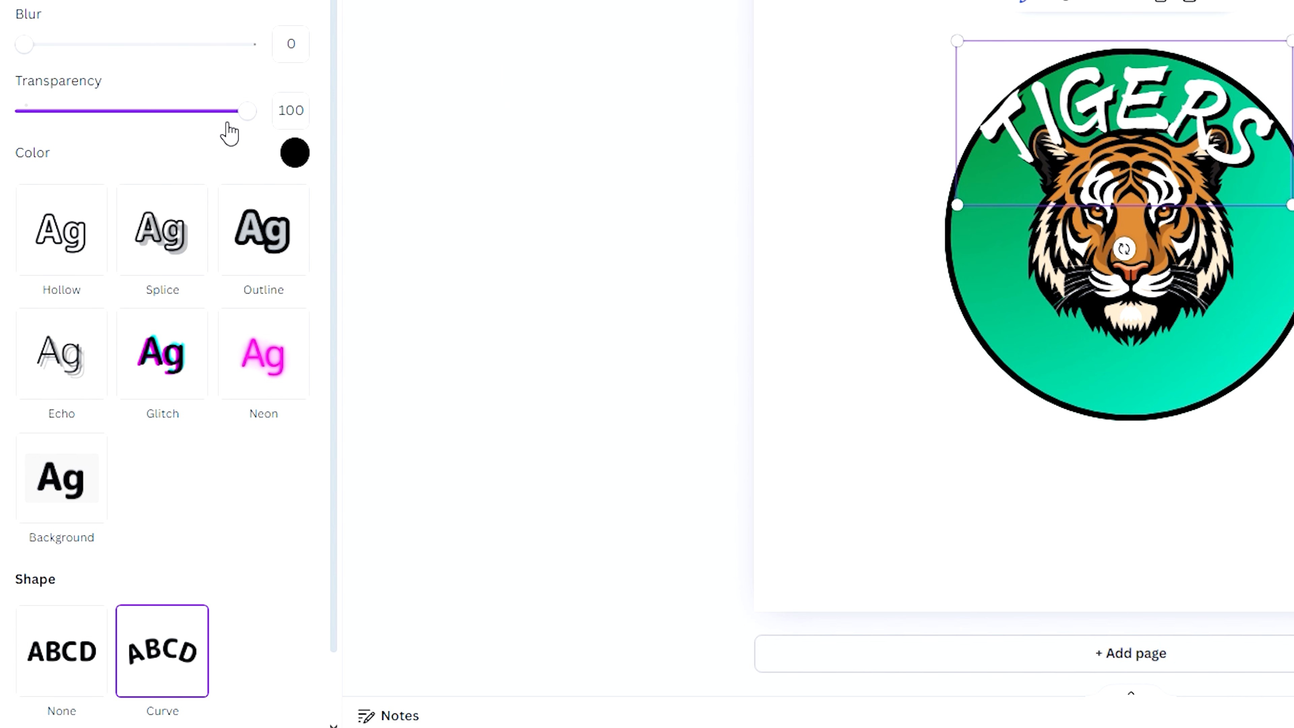
Try adjusting the curve amount of the "TIGERS" text.
scroll(196, 38, "up", 2)
scroll(133, 537, "down", 4)
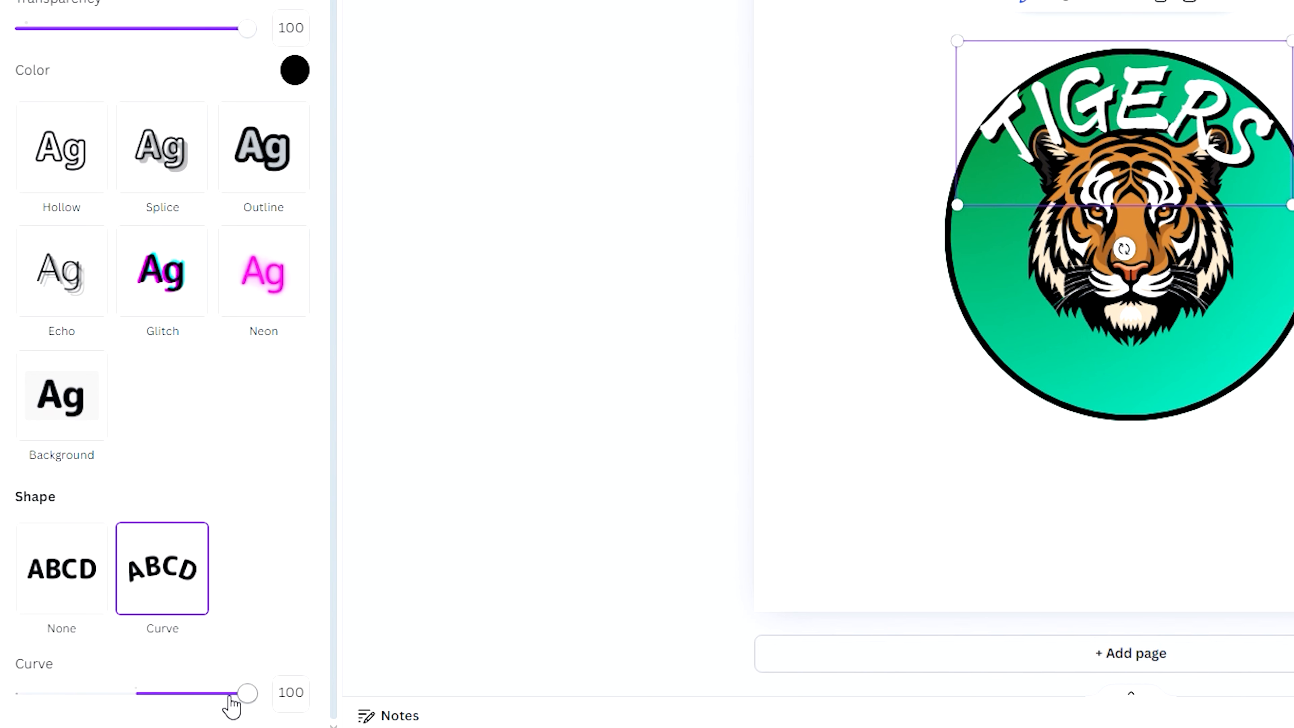
mouse_move(246, 693)
left_mouse_down()
mouse_move(211, 694)
mouse_move(244, 694)
left_mouse_up()
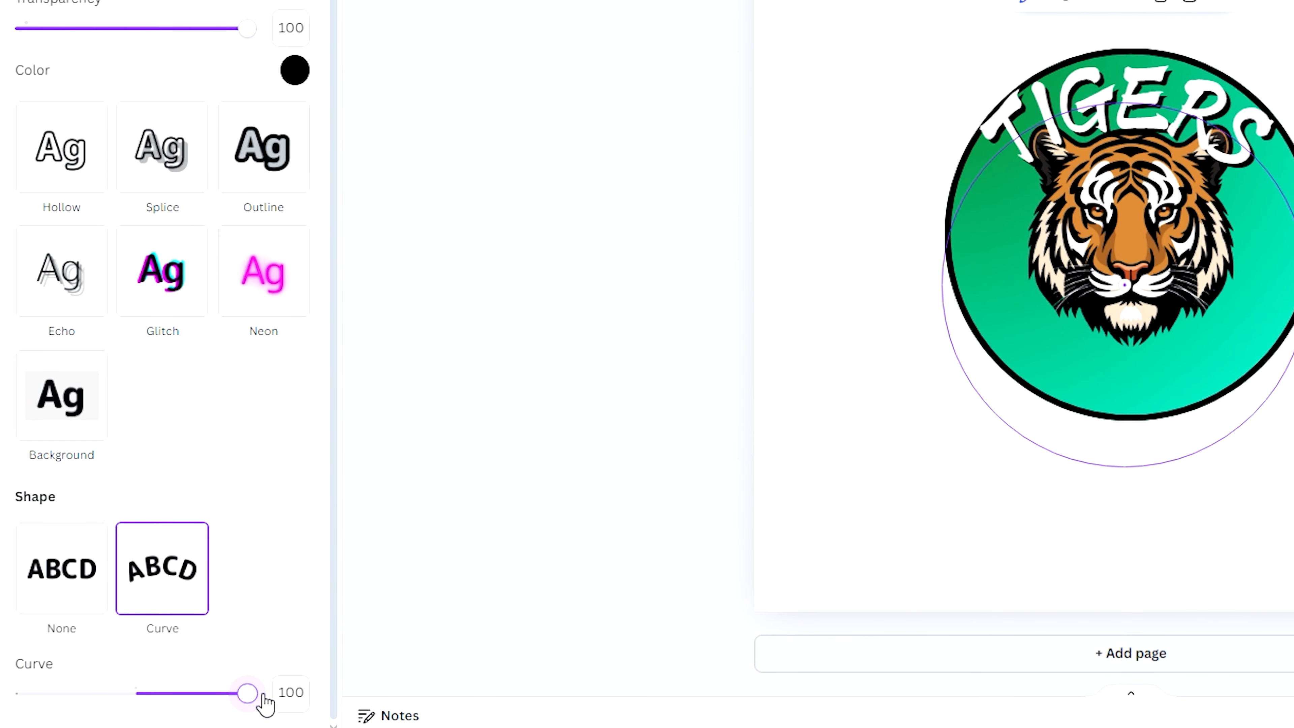
left_click(469, 461)
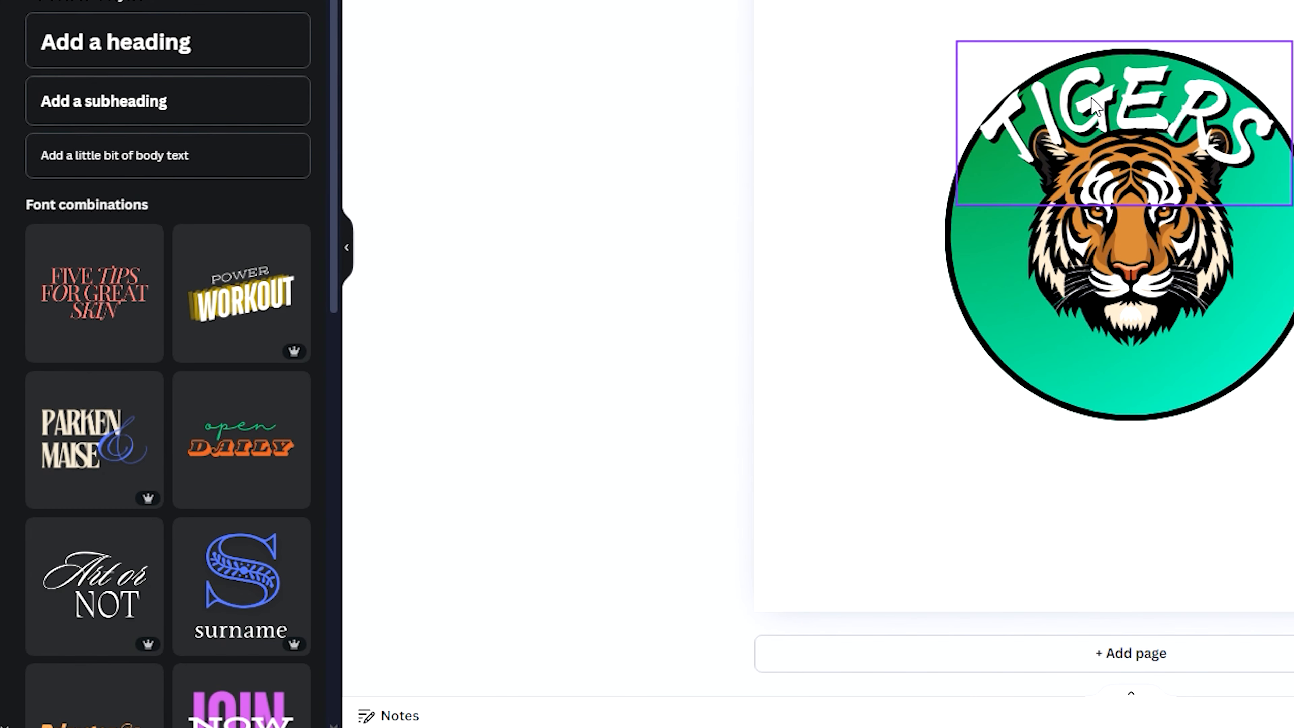
Flatten the "TIGERS" text's curve to 88 and centre it slightly lower, over the top of the tiger's head.
left_click_drag(1093, 99, 1094, 122)
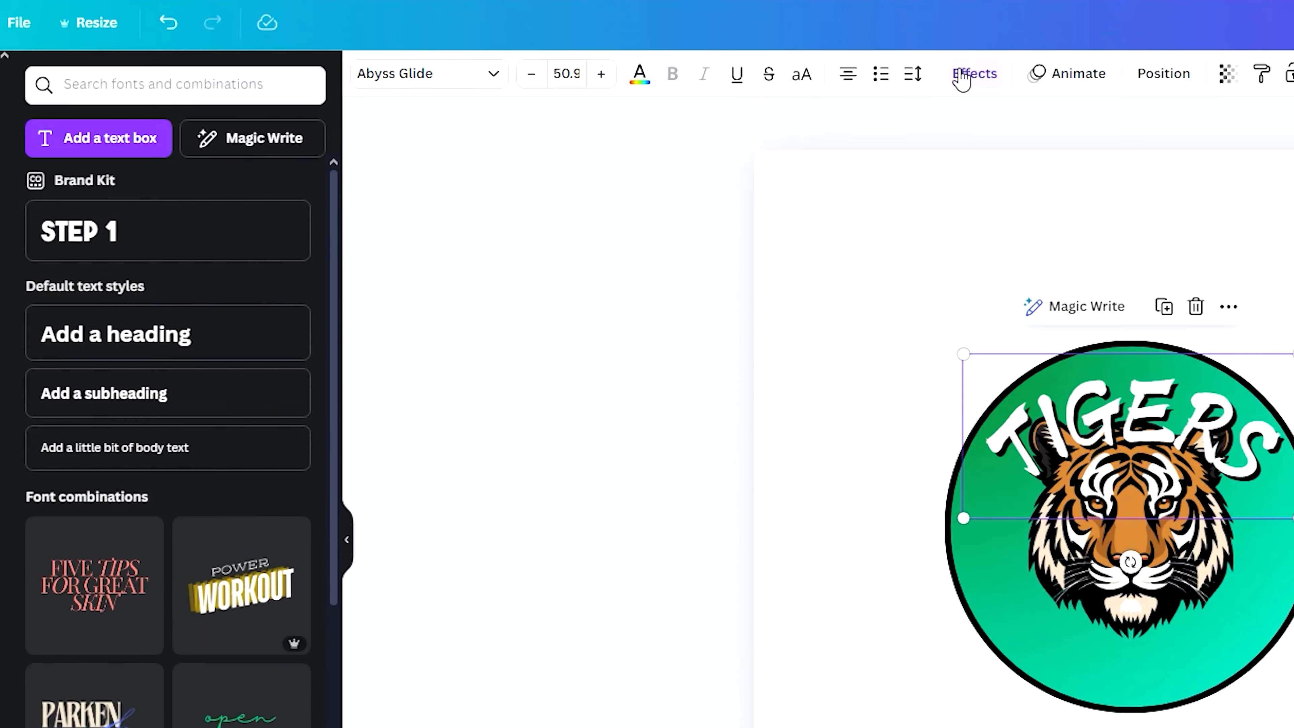
left_click(965, 75)
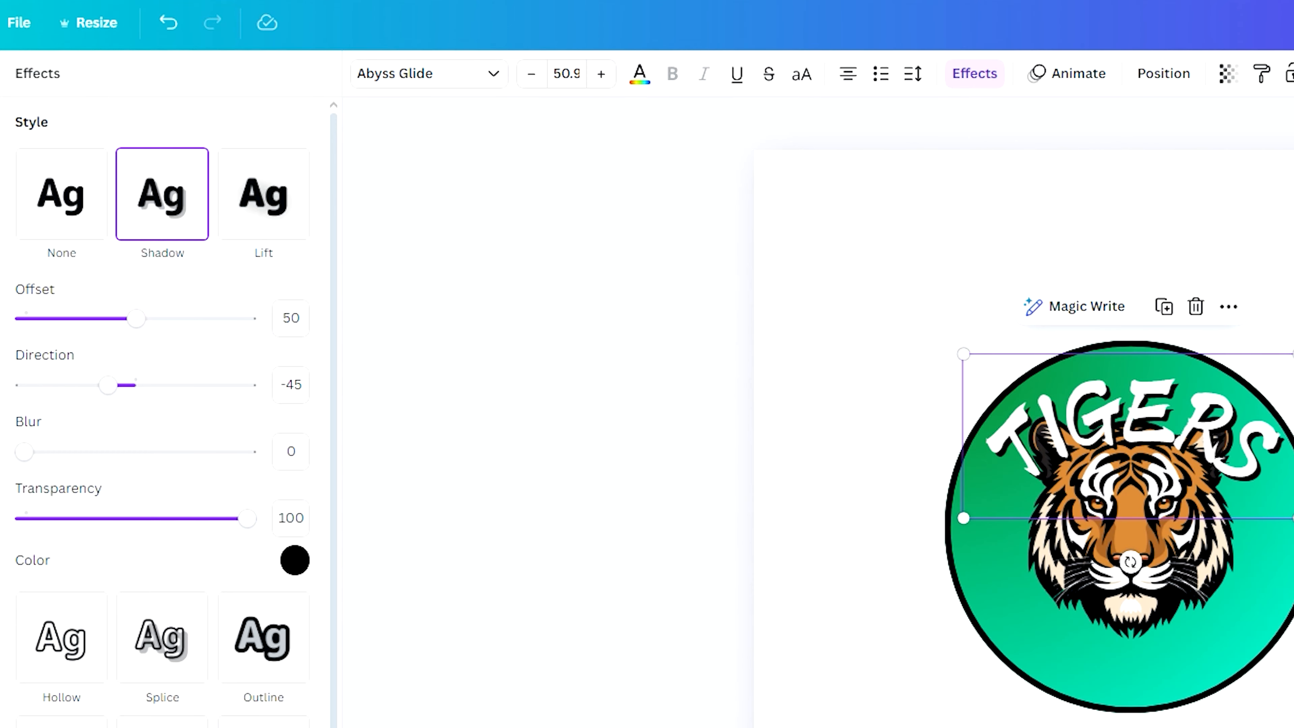
scroll(168, 402, "down", 4)
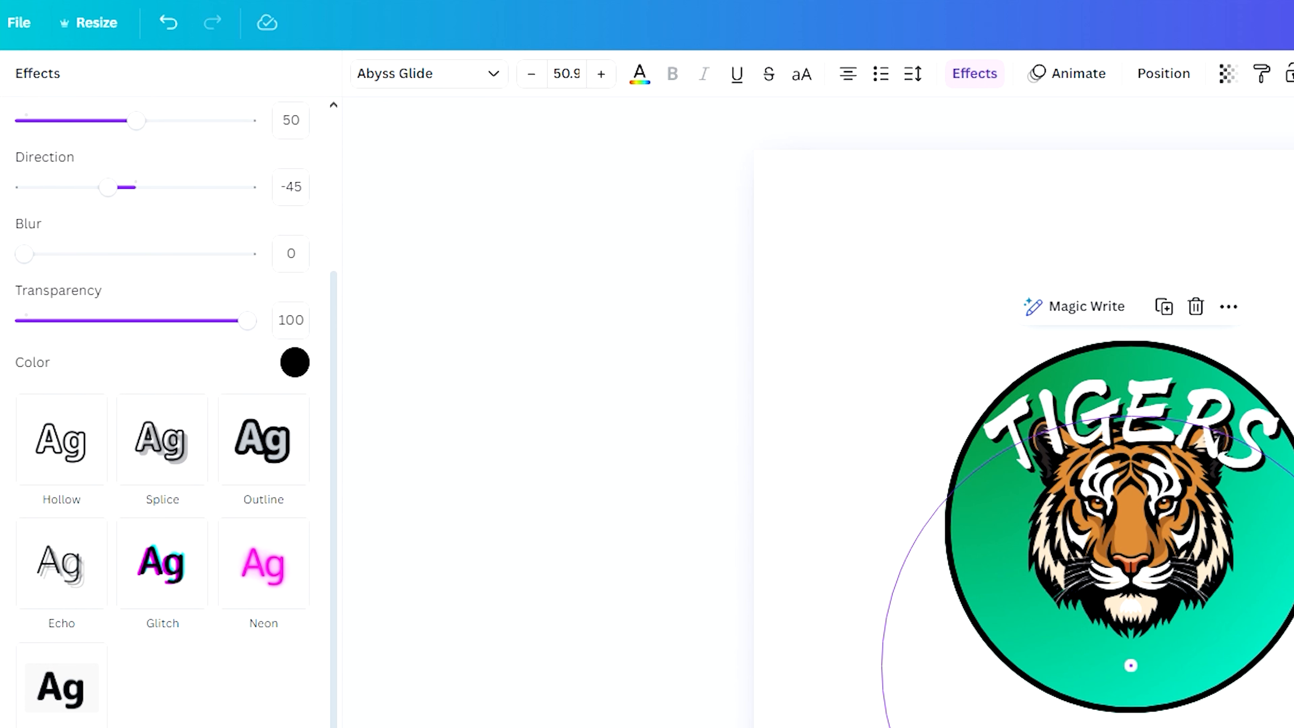
left_click(1248, 417)
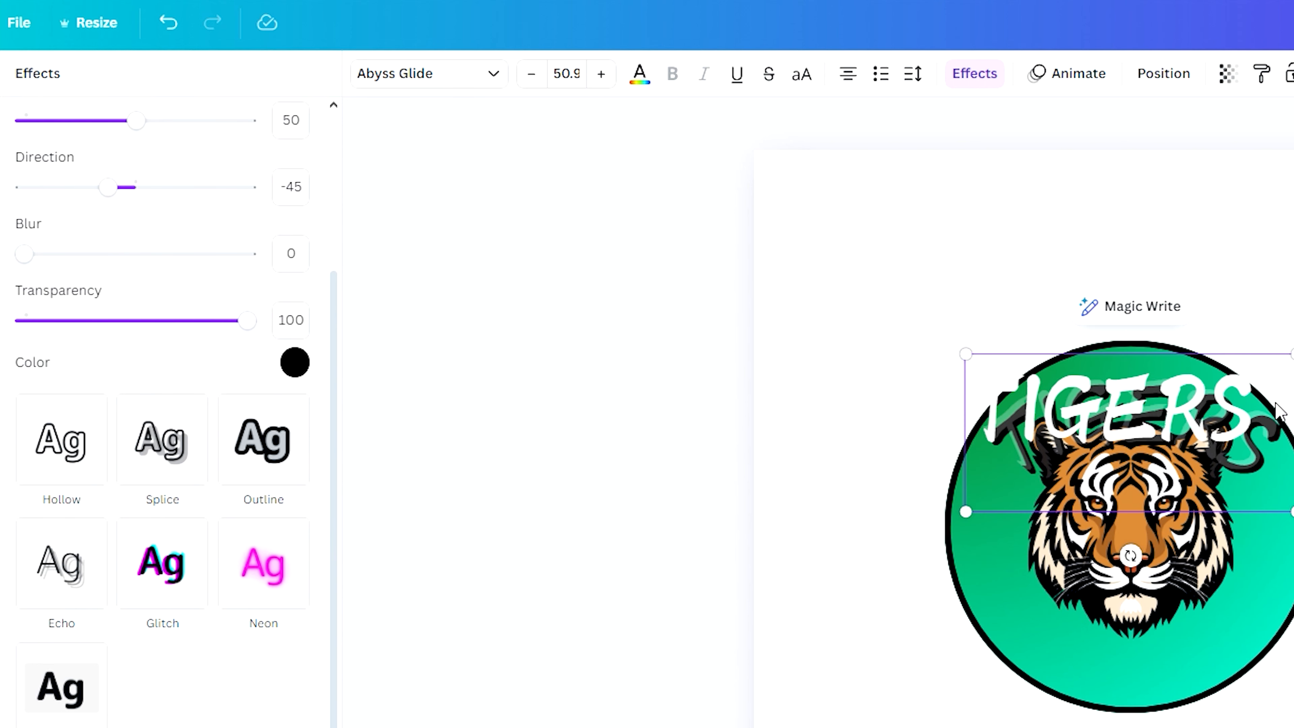
left_click(1263, 316)
left_click_drag(1214, 426, 1214, 436)
left_click(1214, 435)
left_click(1188, 312)
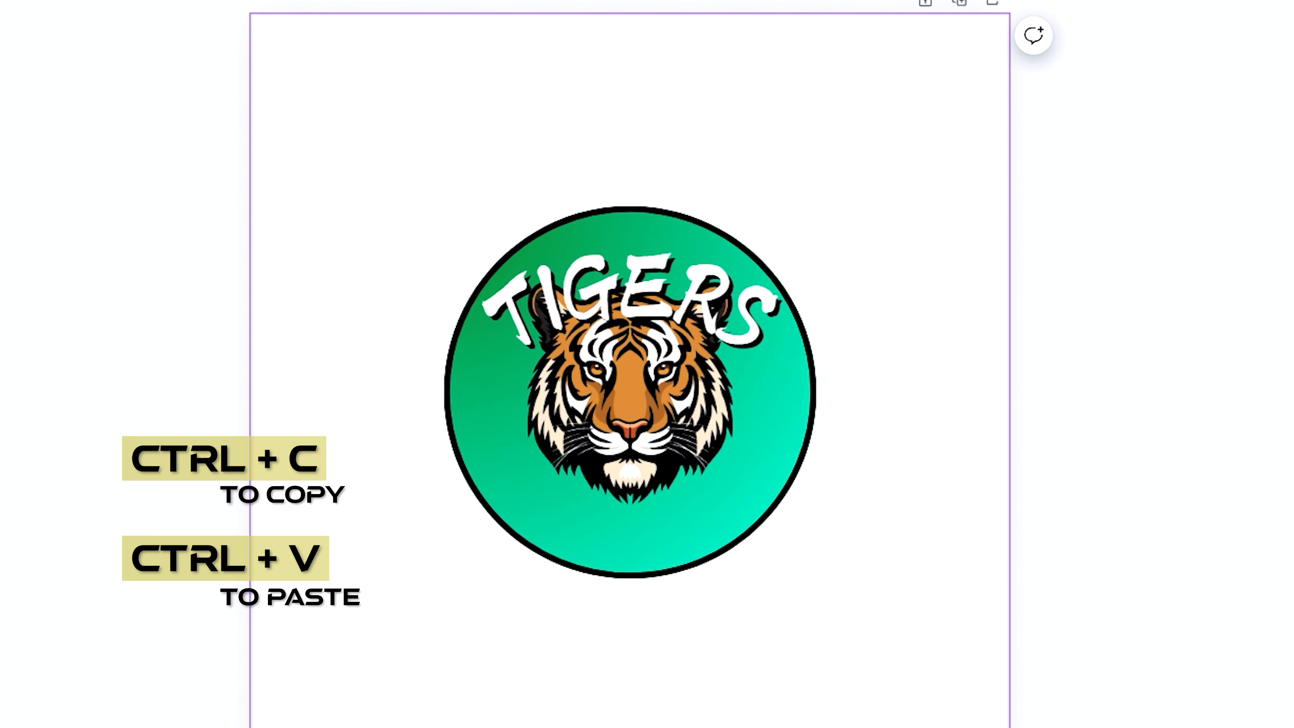
Duplicate the curved "TIGERS" text beside the circle's lower edge and change the copy to read "F.C.".
left_click(1088, 446)
key("ctrl+c")
key("ctrl+v")
left_click_drag(623, 310, 393, 575)
double_click(392, 575)
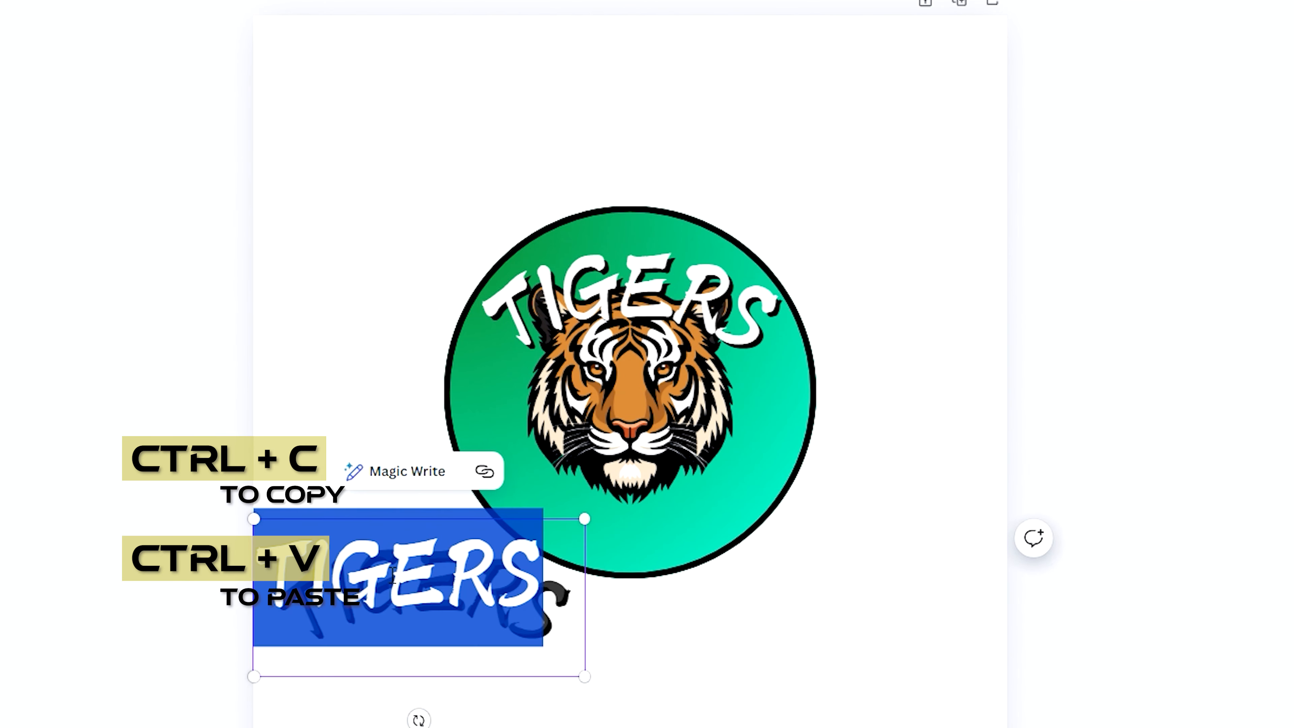
type("F.C.")
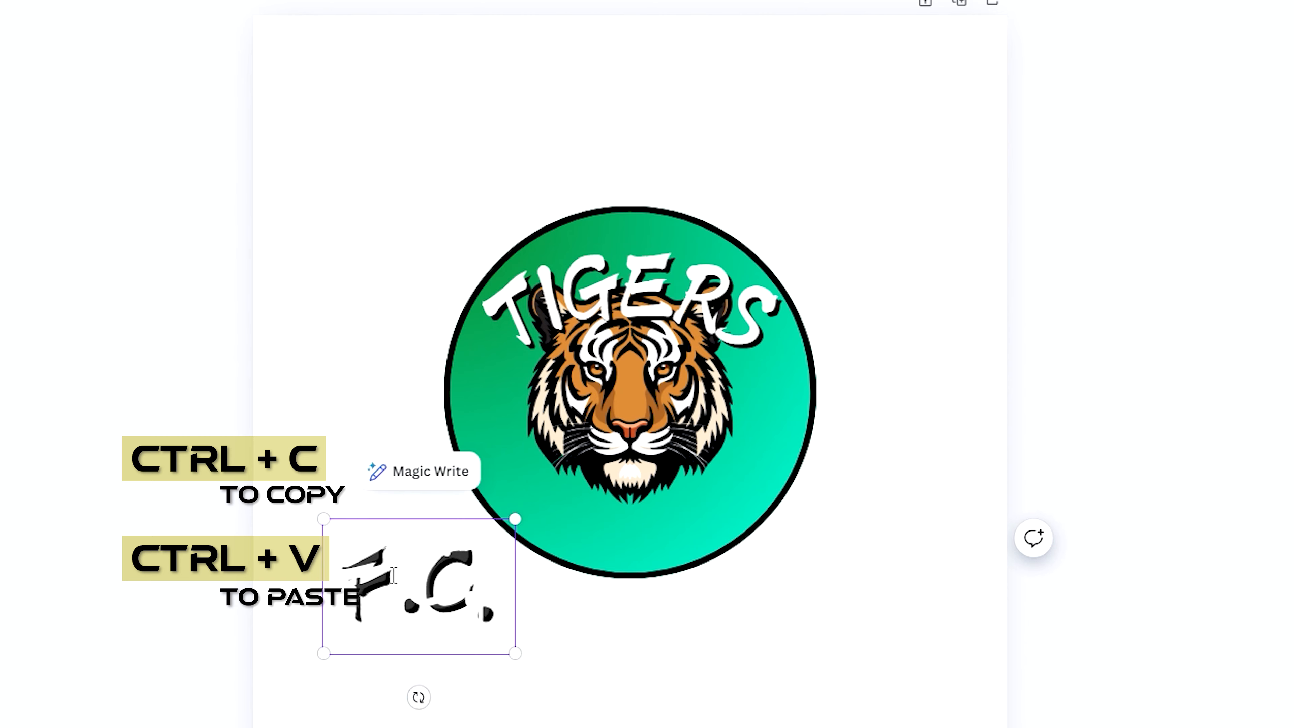
Centre the "F.C." text in the circle's lower part and bend its curve in the opposite direction.
left_click(709, 655)
left_click_drag(368, 610, 580, 526)
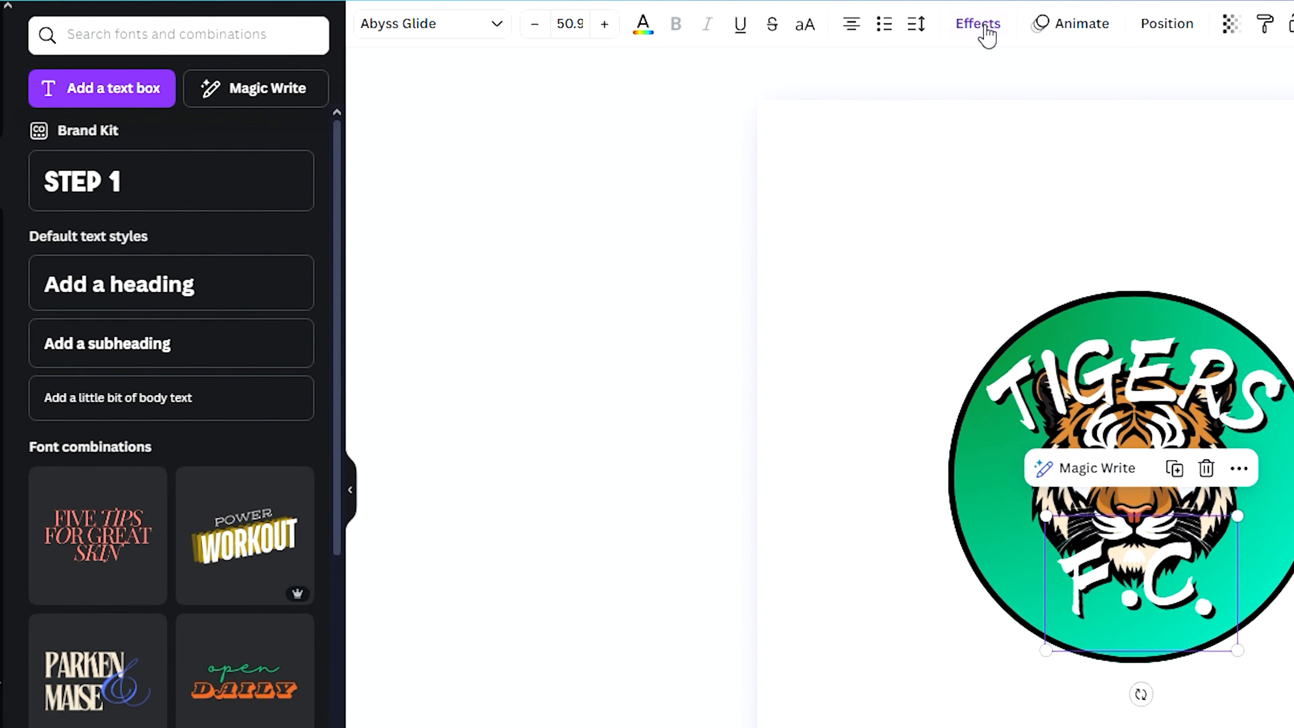
left_click(861, 6)
scroll(133, 439, "down", 3)
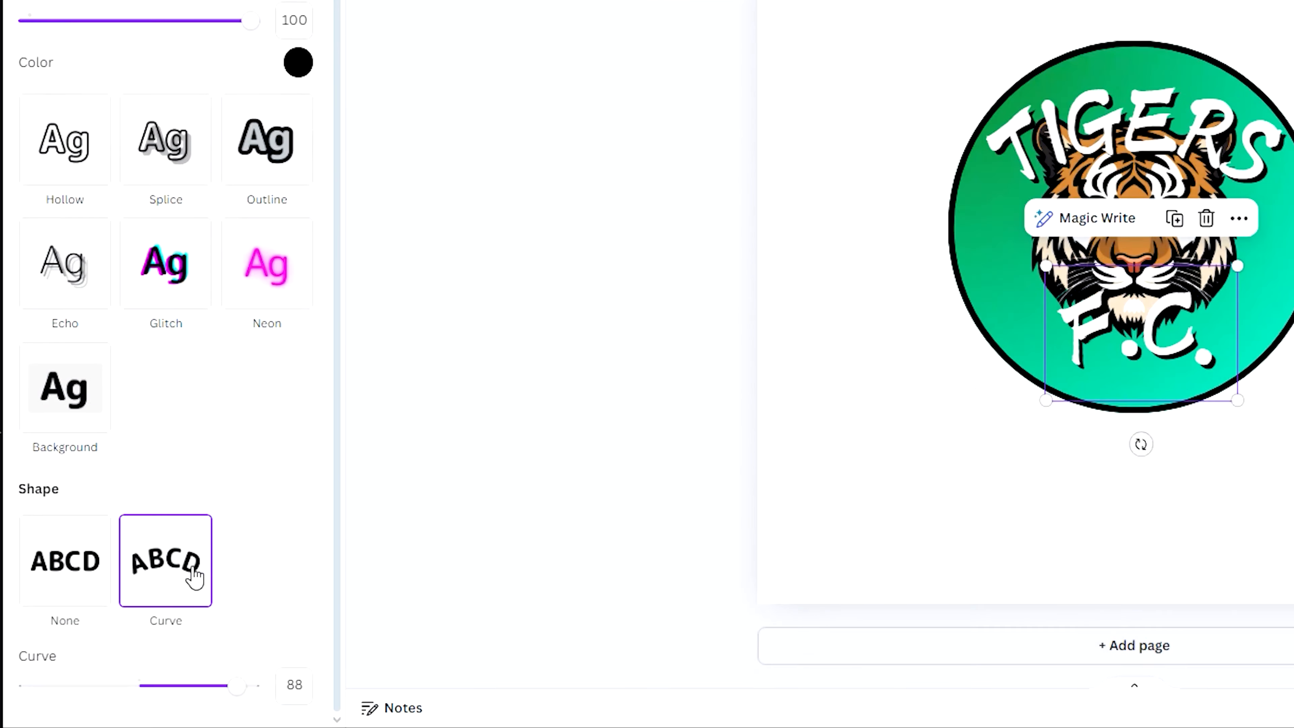
left_click_drag(231, 686, 70, 685)
left_click(432, 504)
left_click(1166, 335)
left_click_drag(1166, 336, 1132, 335)
left_click(863, 295)
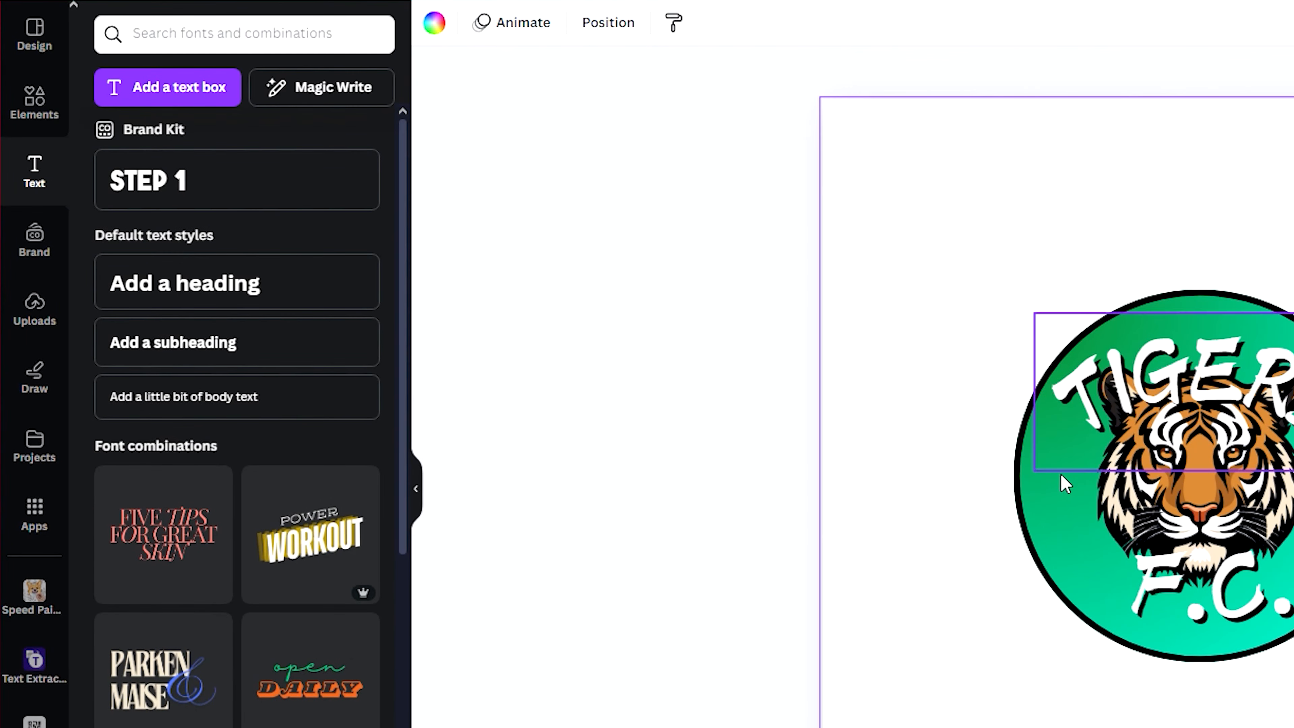
Search the element graphics for "shield".
left_click(48, 122)
double_click(253, 40)
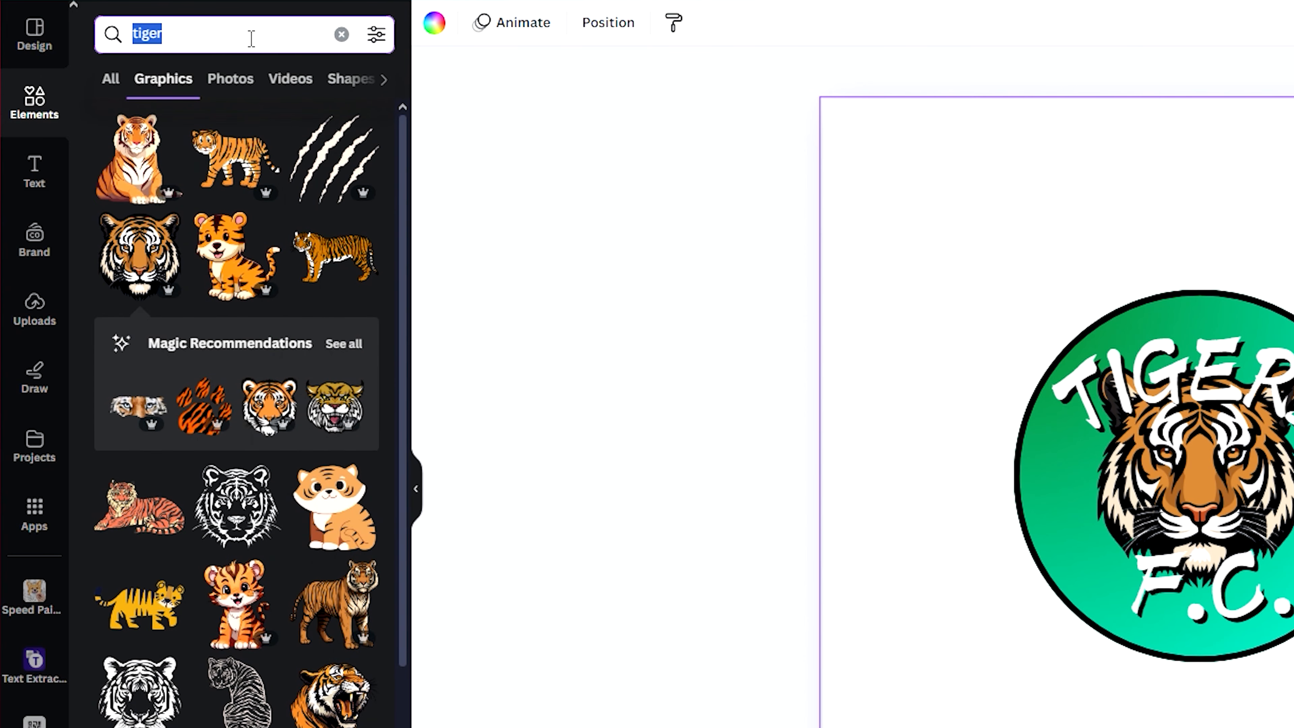
type("shield")
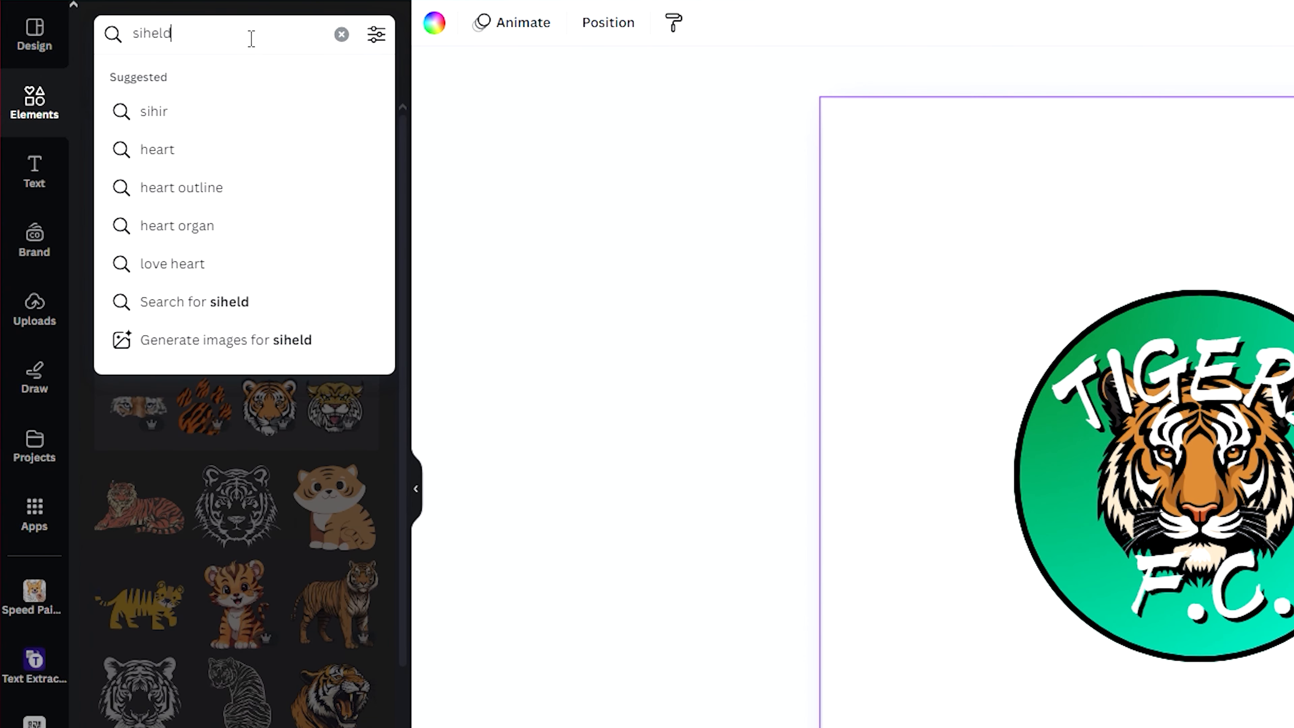
key("BackSpace")
key("BackSpace")
key("BackSpace")
key("BackSpace")
key("BackSpace")
type("heid")
key("BackSpace")
key("BackSpace")
key("BackSpace")
type("ield")
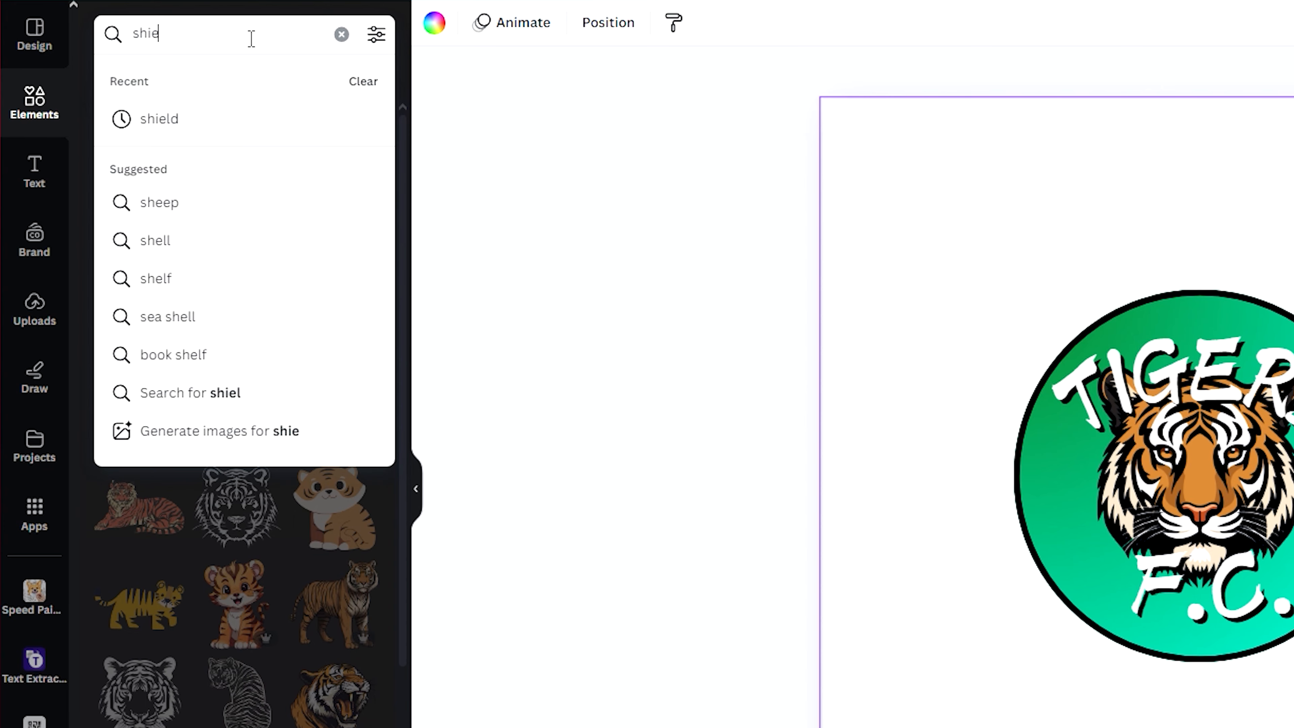
key("Return")
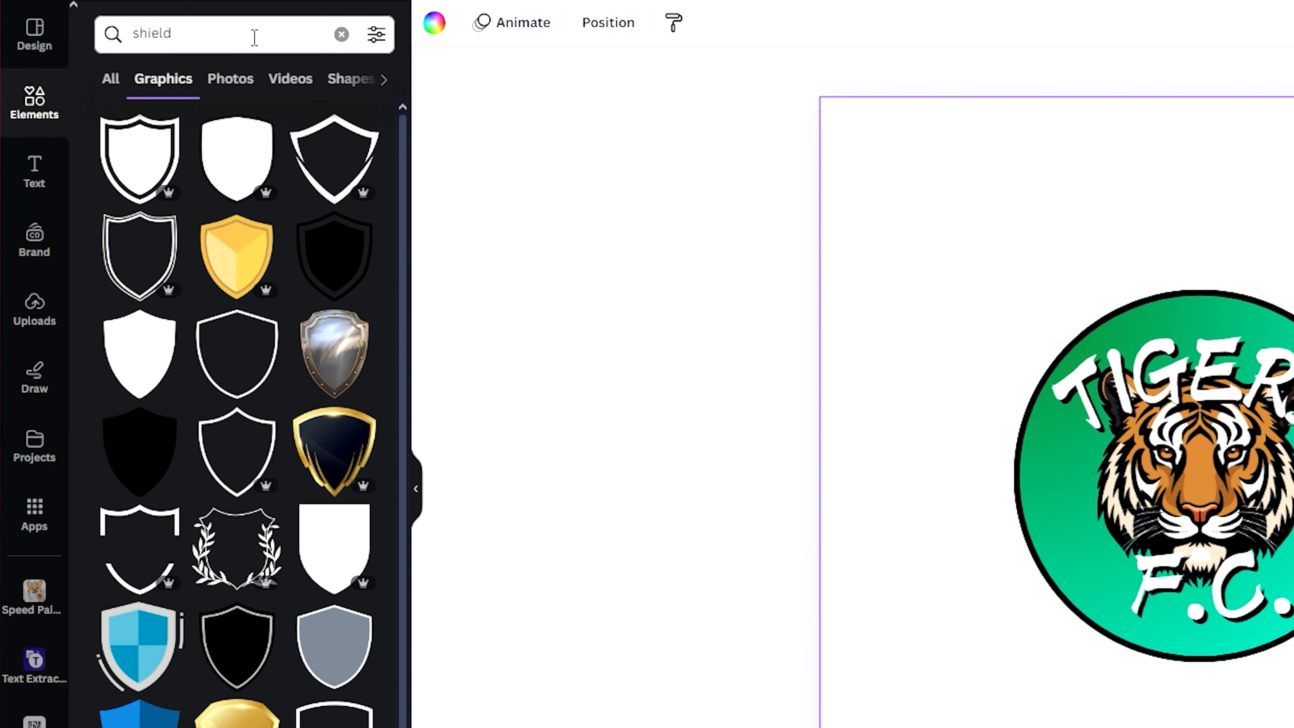
Add the quartered orange and navy shield with the grey border and send it backward behind the tiger head.
scroll(289, 179, "down", 4)
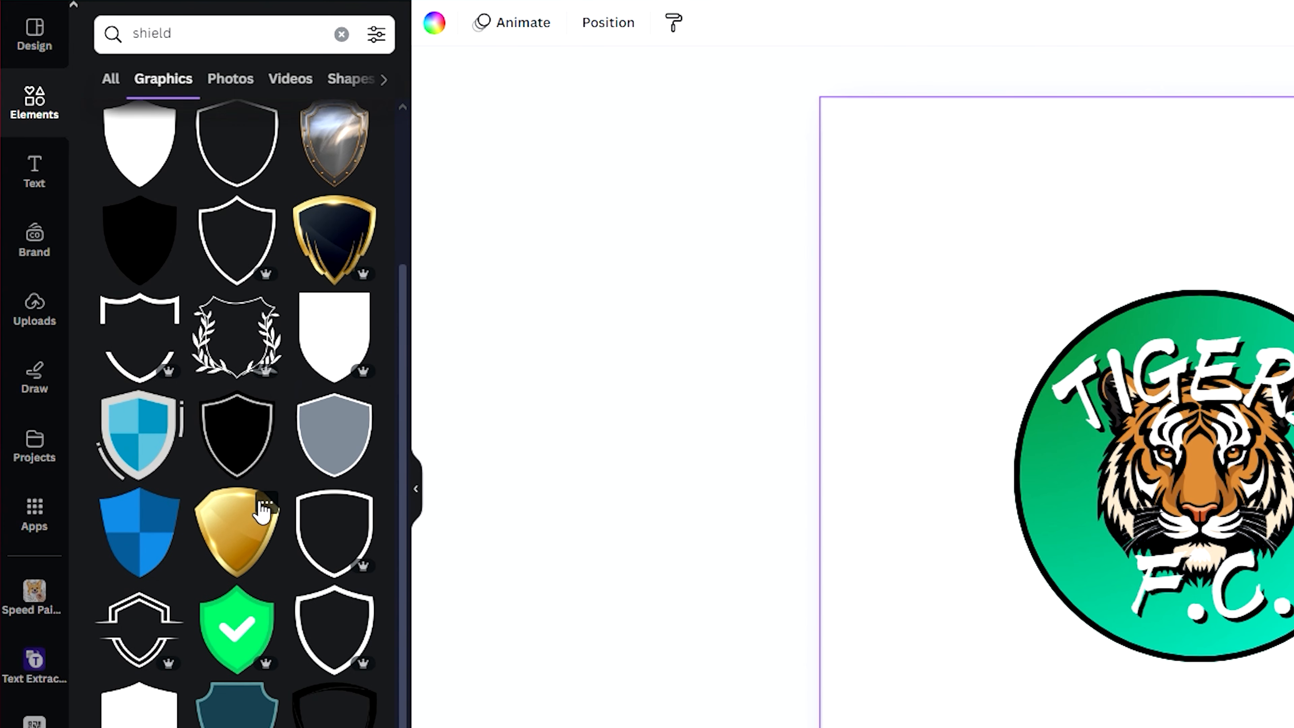
scroll(263, 510, "down", 6)
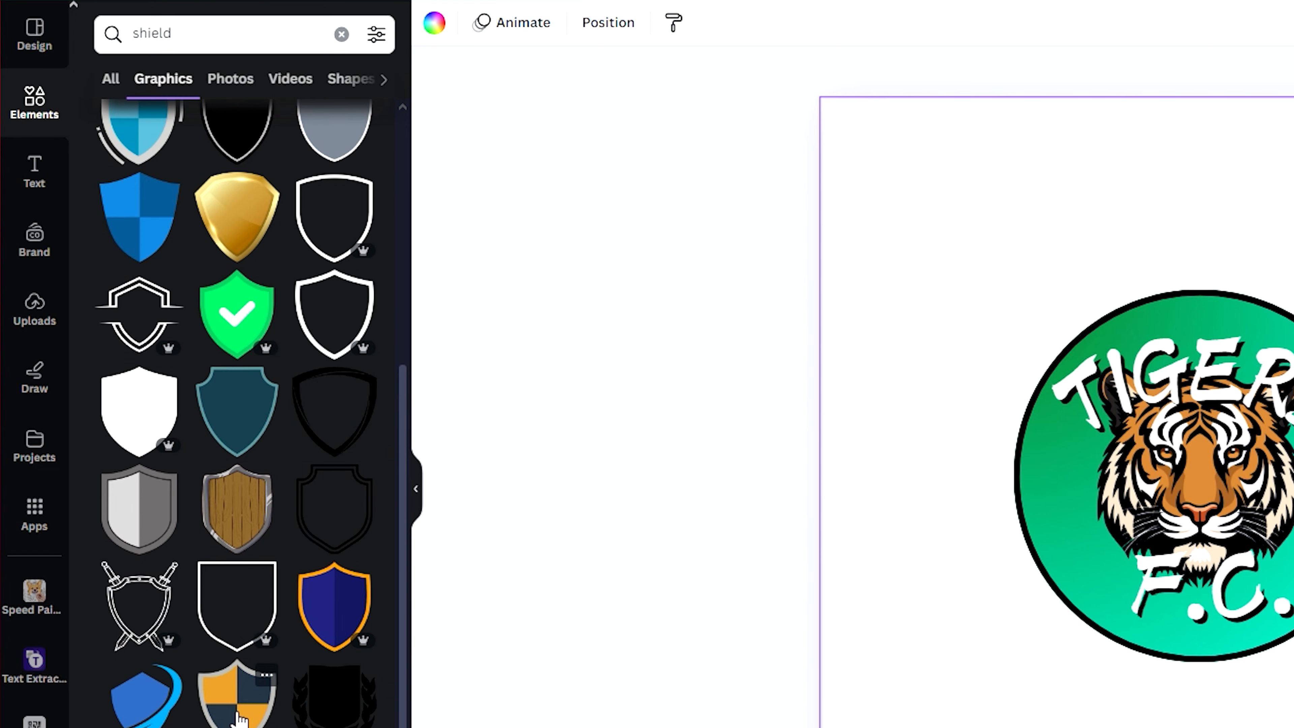
left_click(239, 719)
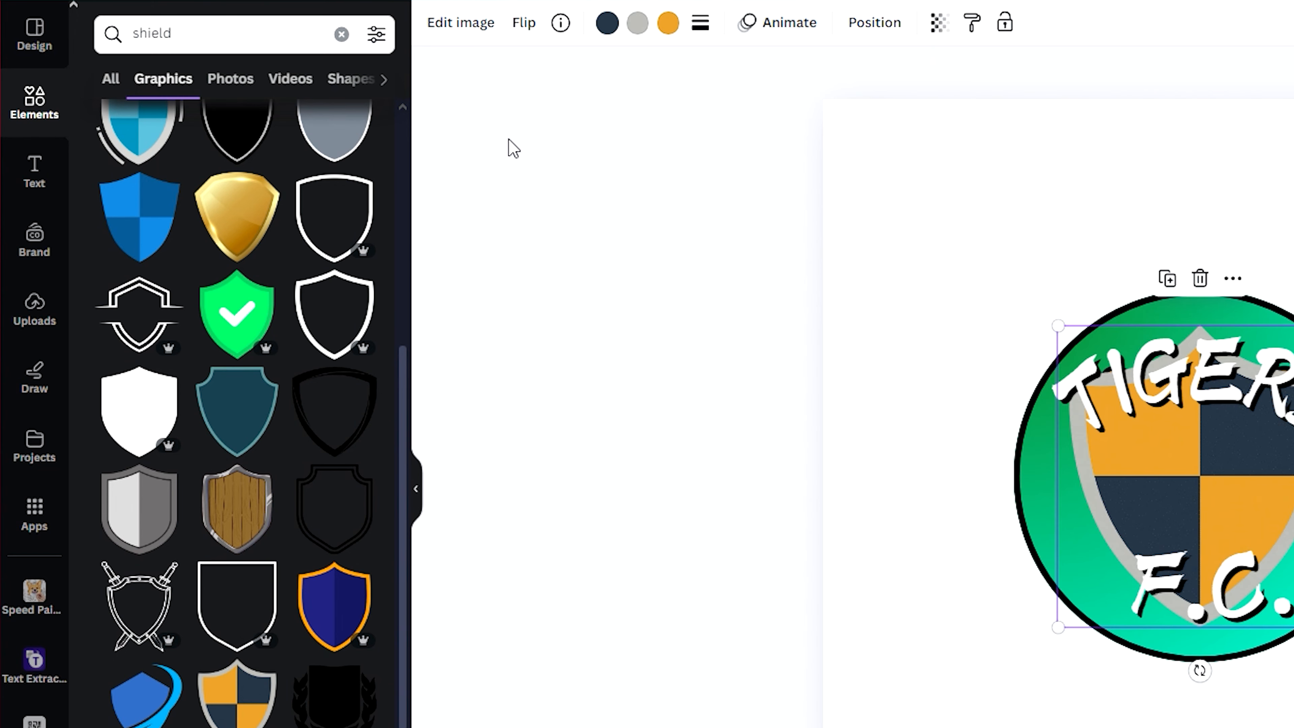
left_click(780, 23)
left_click(875, 23)
left_click(288, 73)
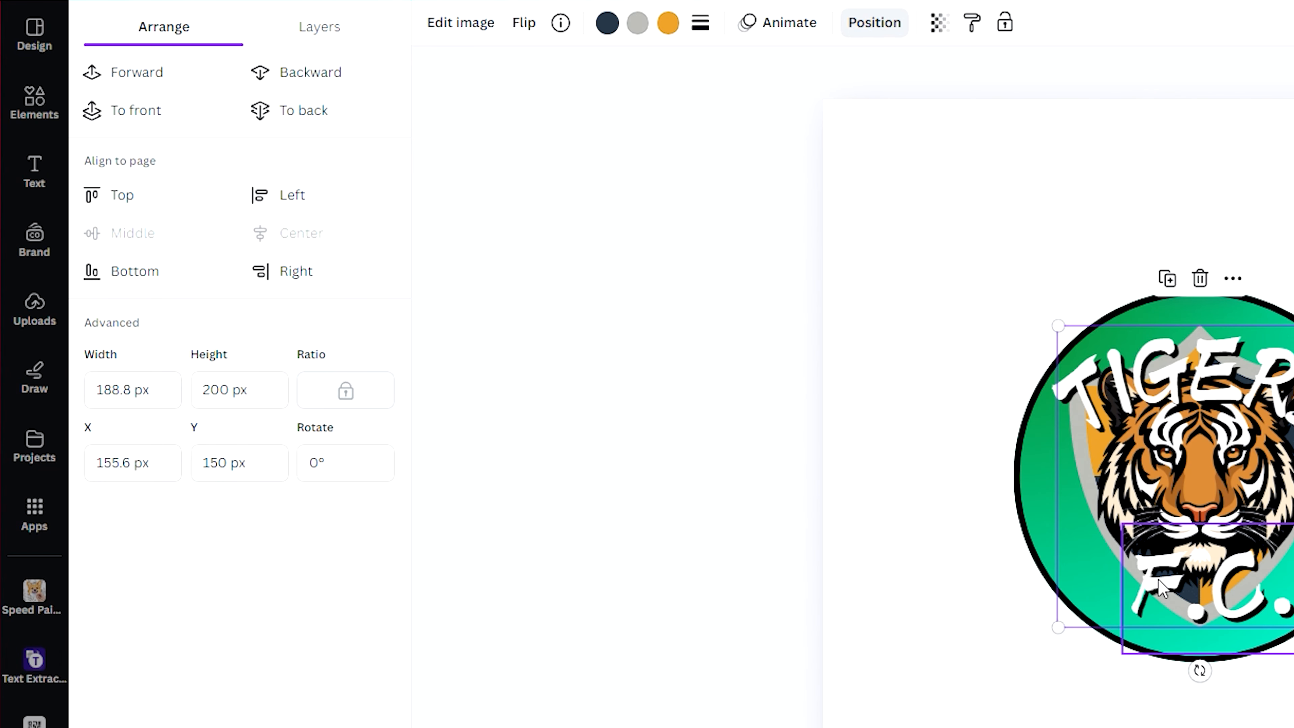
Enlarge the shield slightly and centre it inside the circle behind the tiger head.
left_click_drag(1058, 627, 1018, 665)
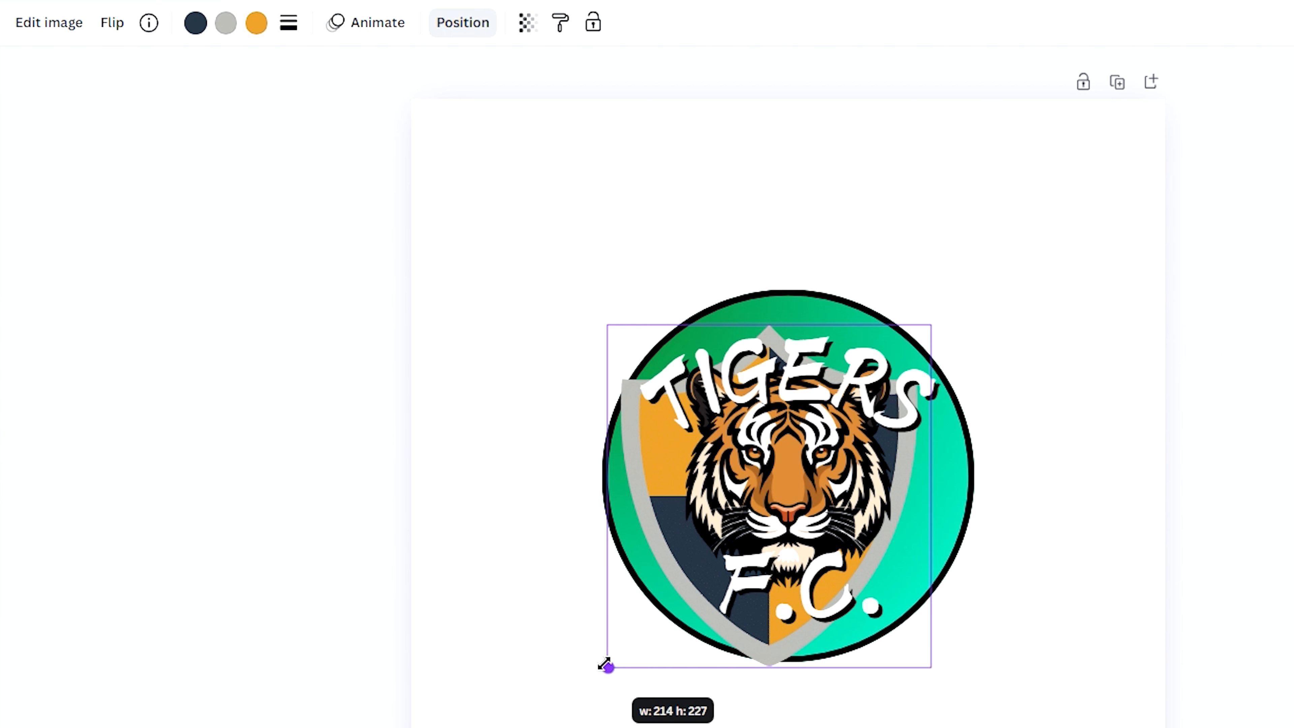
left_click_drag(606, 665, 615, 658)
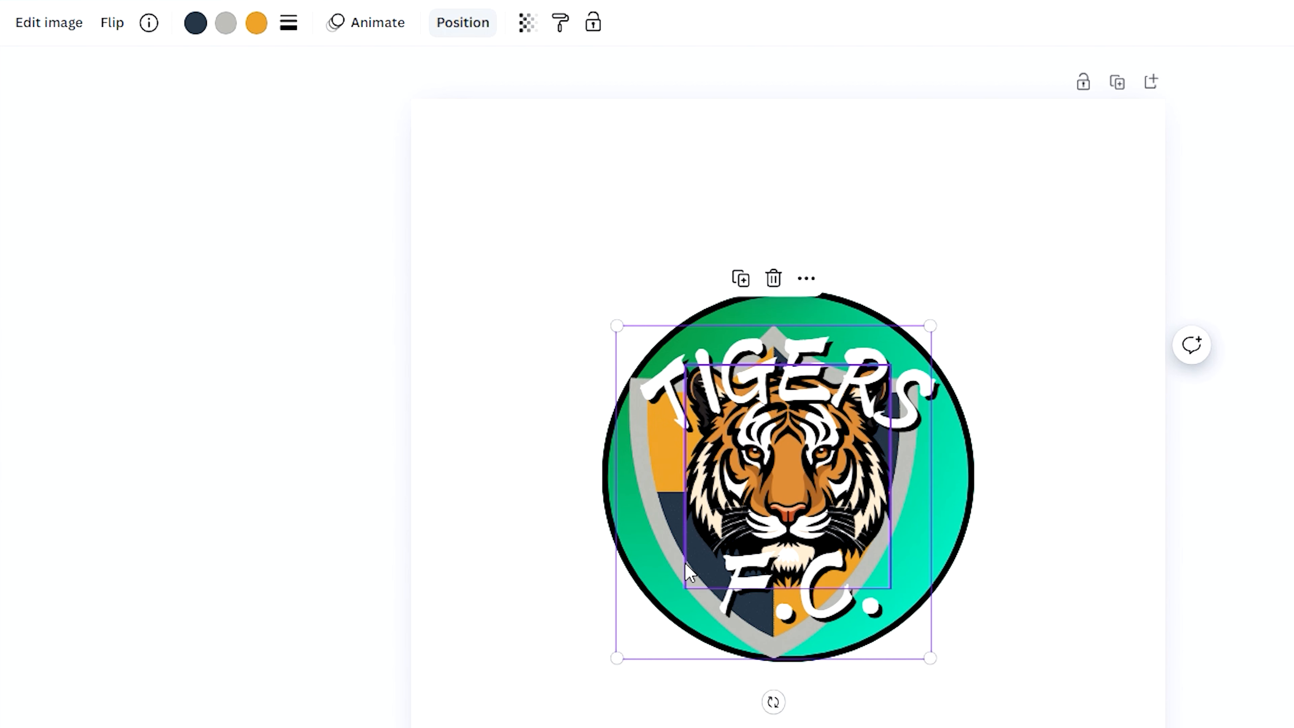
left_click_drag(670, 553, 691, 548)
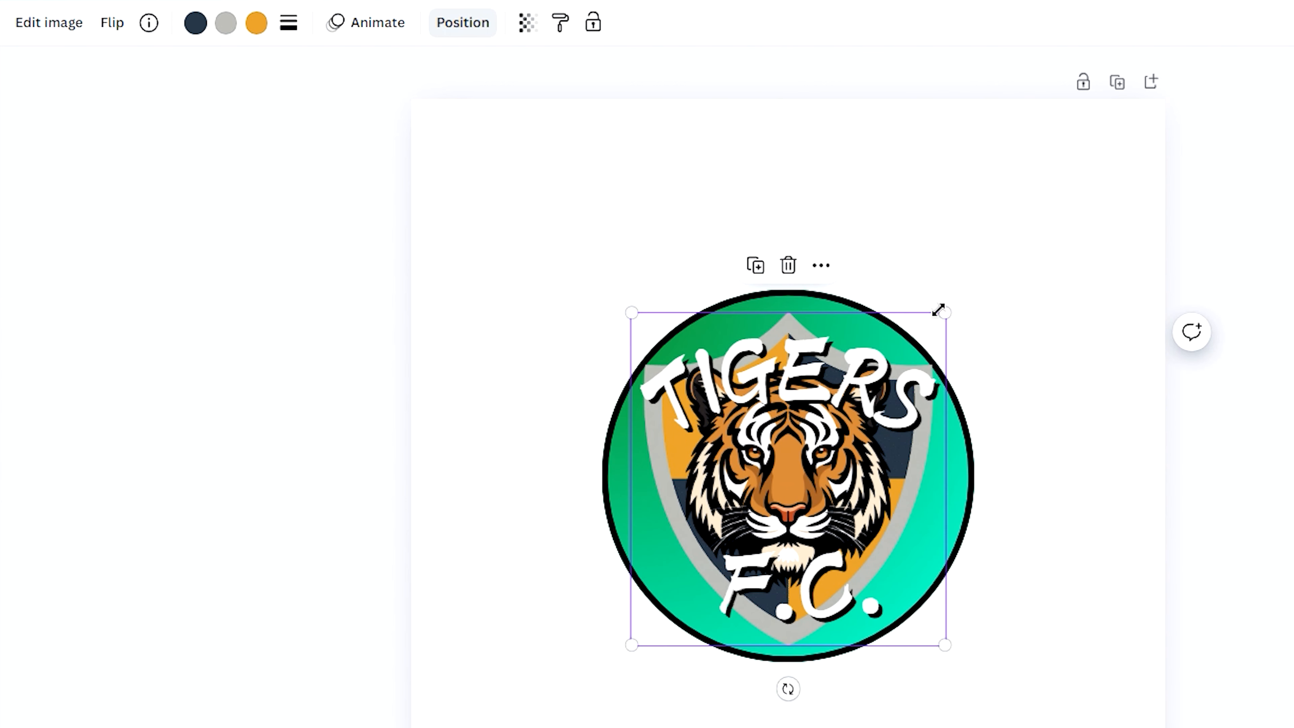
left_click_drag(945, 313, 931, 327)
left_click_drag(663, 526, 670, 516)
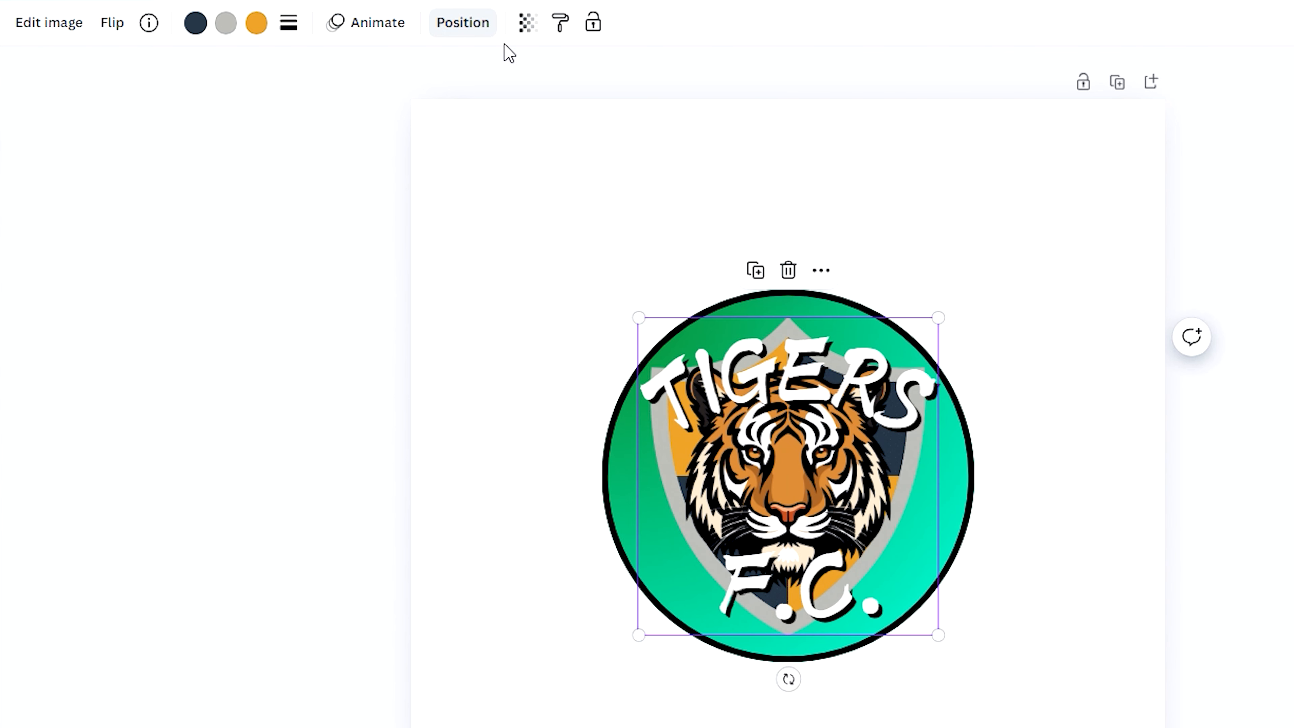
Set the shield's transparency to about 55 and recolour its orange quarters red.
left_click(524, 25)
left_click_drag(454, 102, 409, 102)
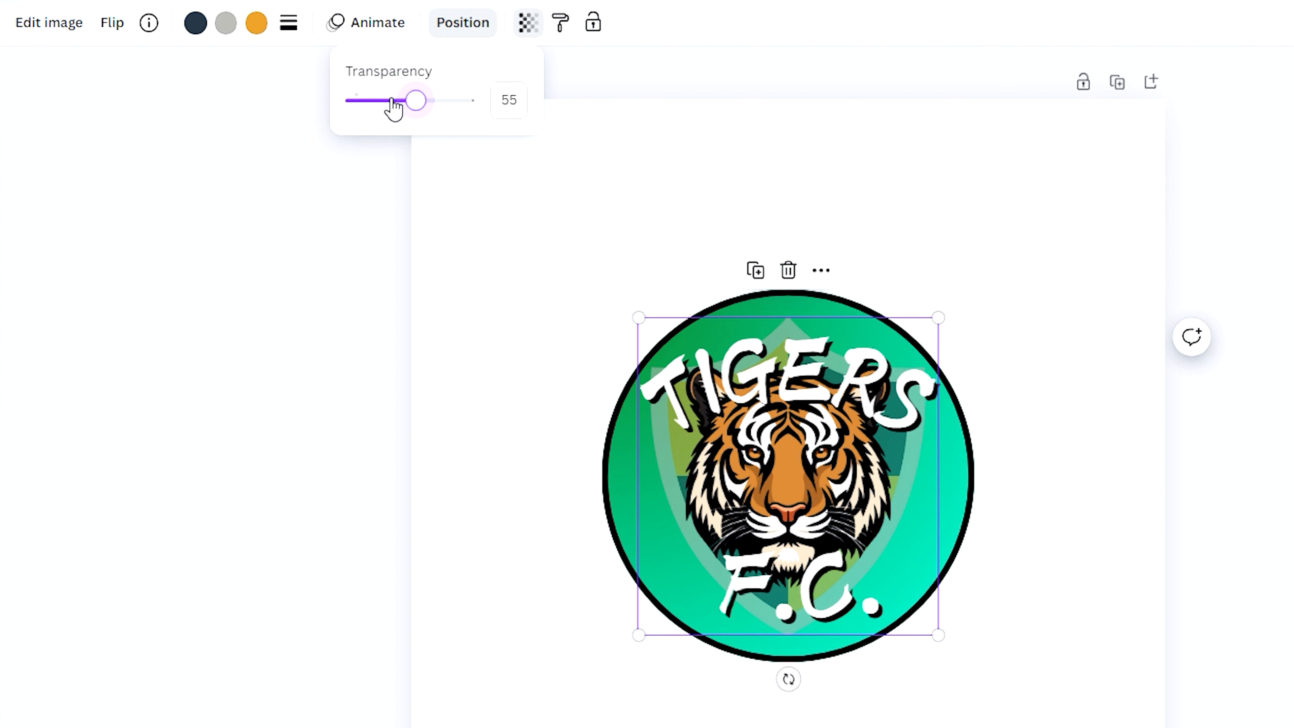
left_click(256, 22)
left_click(284, 290)
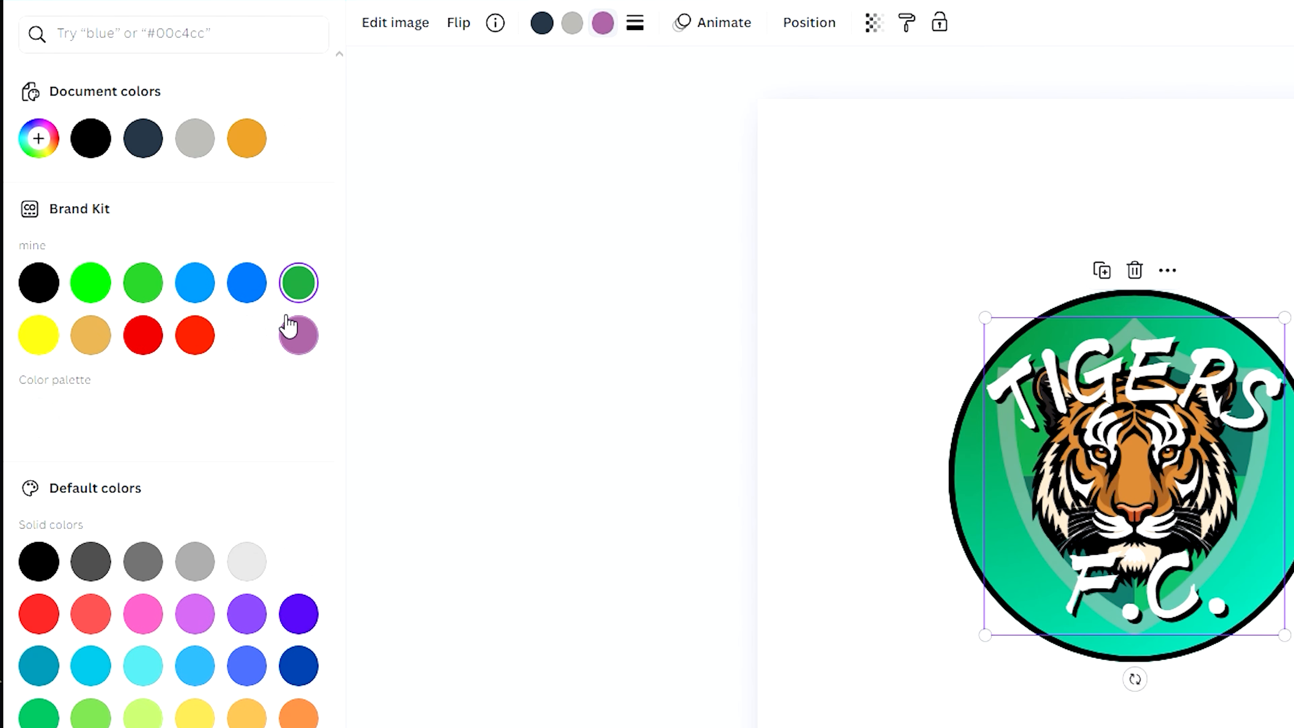
left_click(44, 288)
left_click(90, 288)
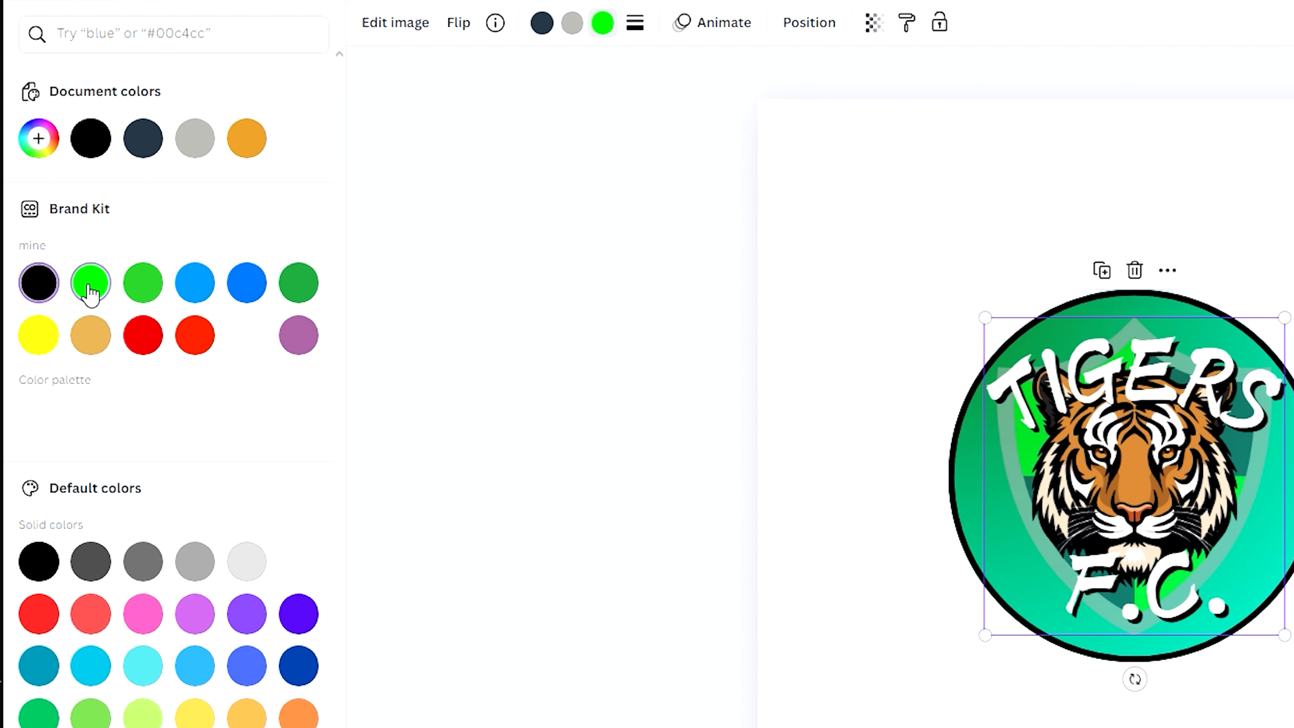
left_click(142, 335)
Recolour the shield's navy quarters with the darker blue from the brand colours.
left_click(553, 33)
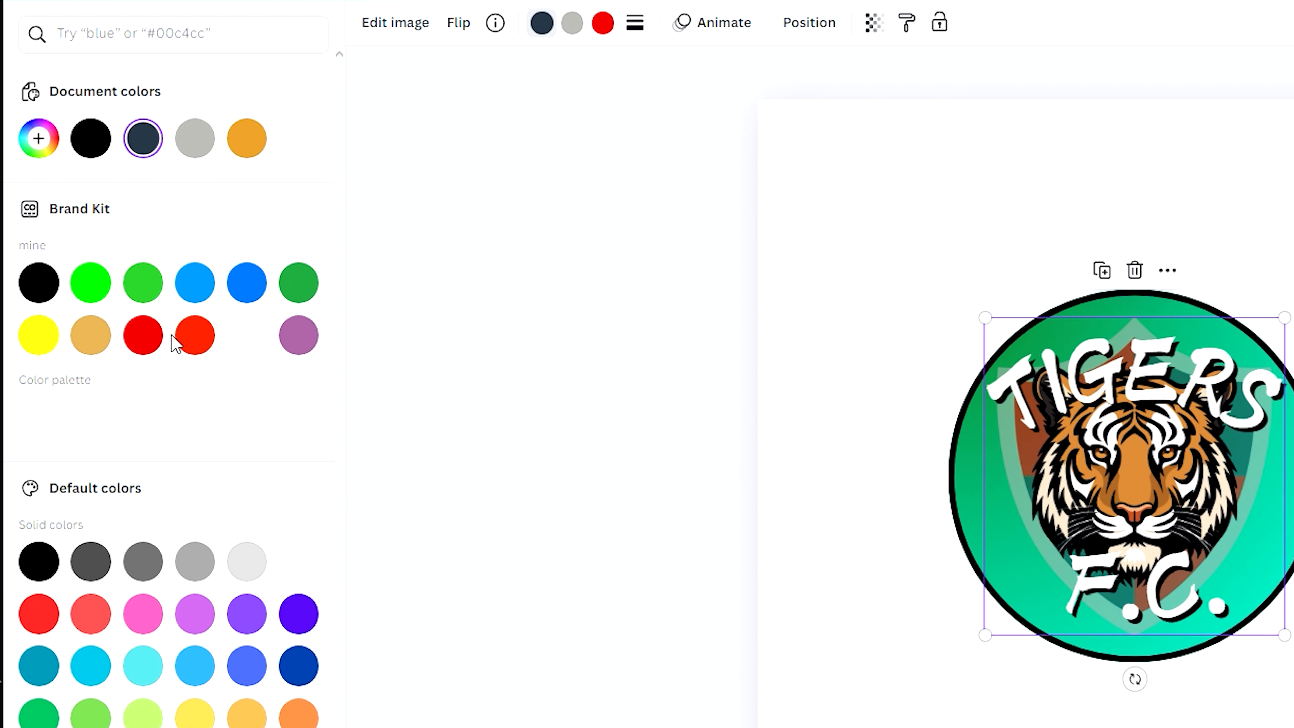
left_click(195, 282)
left_click(253, 288)
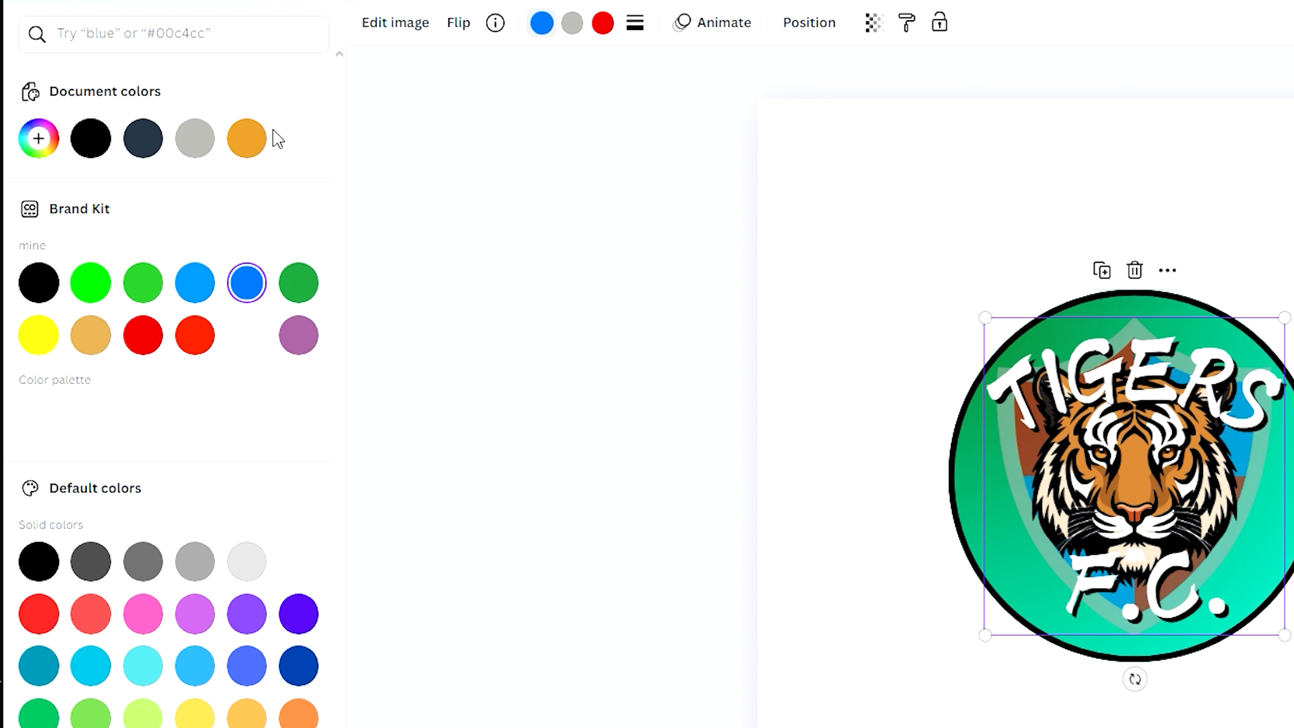